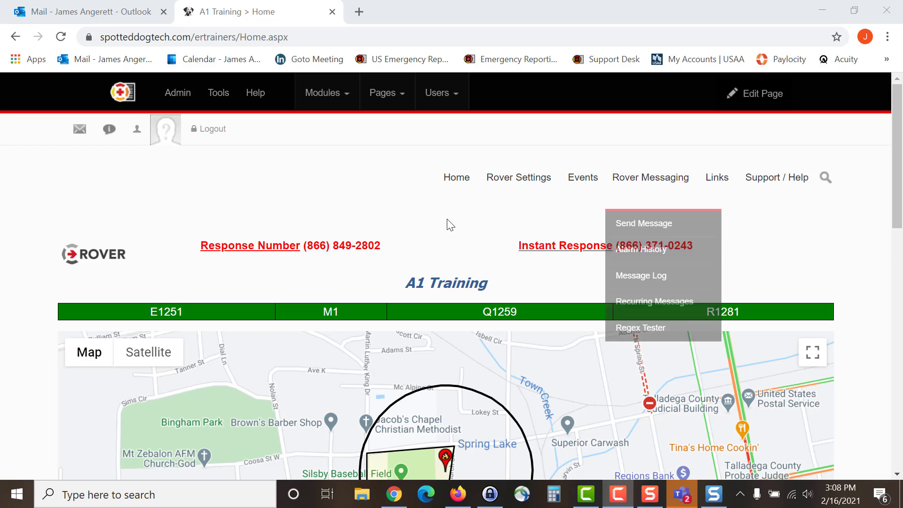
# Step: Open the Personnel / Apparatus Manager from Rover Settings to show the User Manager list
pyautogui.moveTo(530, 182)
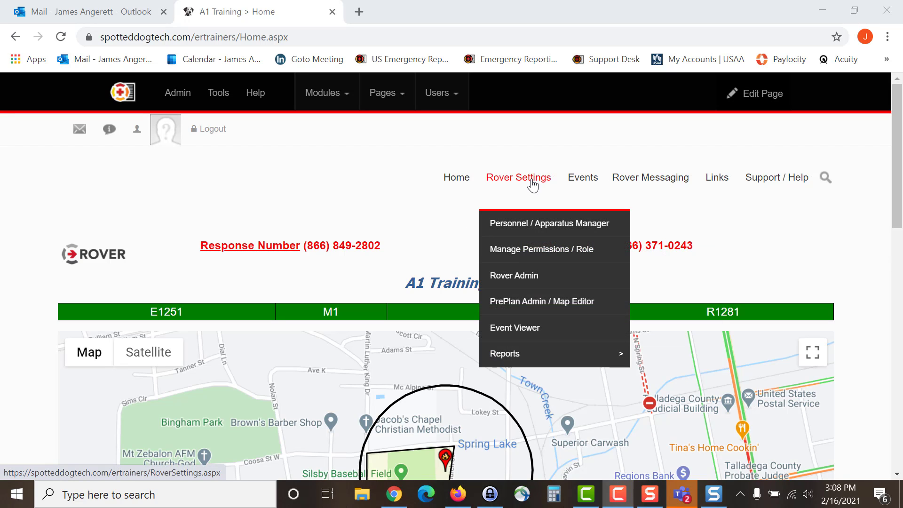
pyautogui.click(531, 231)
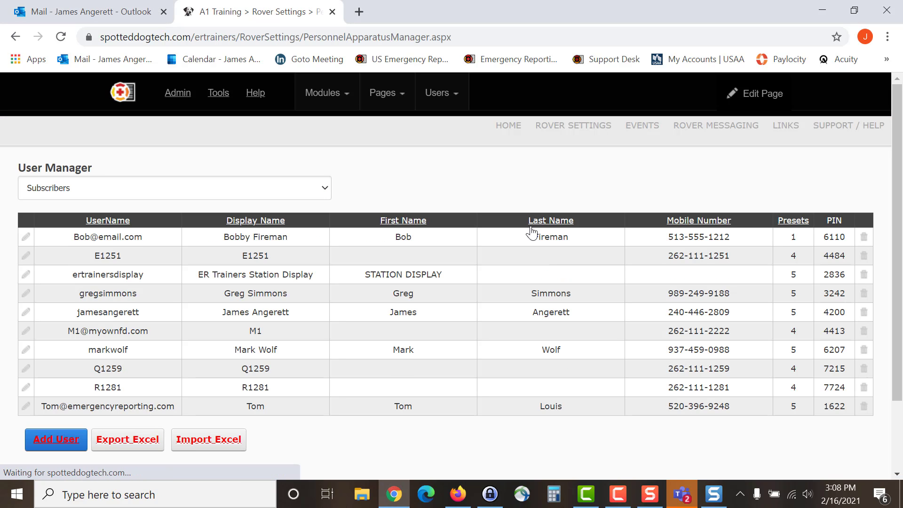
# Step: Start a new user and clear the prefilled User Name field
pyautogui.click(45, 442)
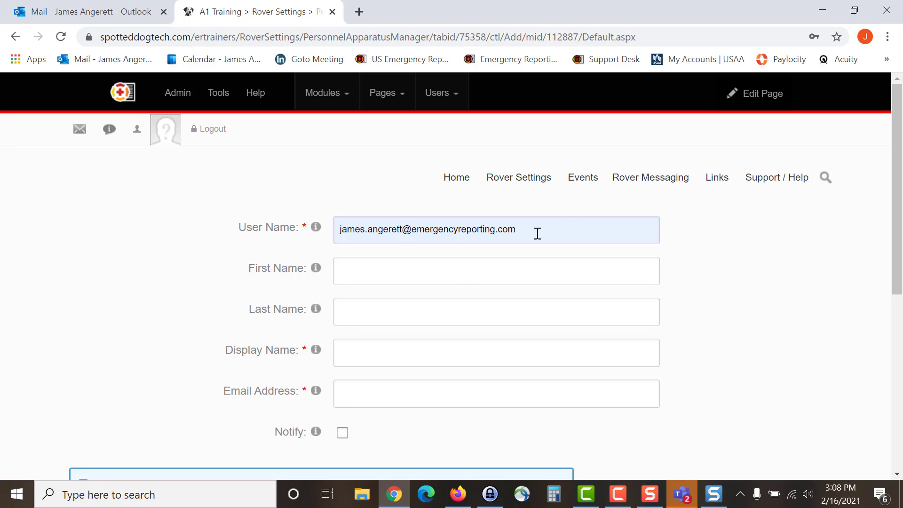
pyautogui.moveTo(537, 233); pyautogui.dragTo(251, 235)
pyautogui.press('BackSpace')
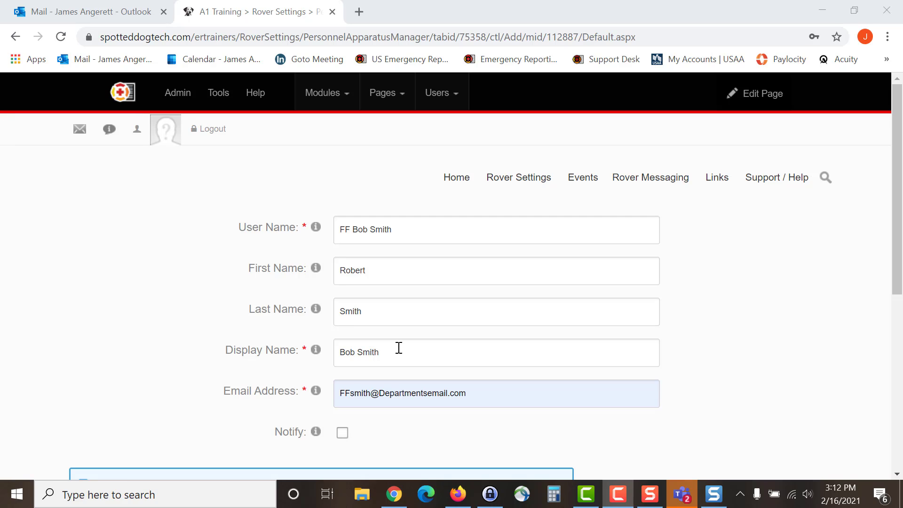
pyautogui.scroll(-1, 399, 348)
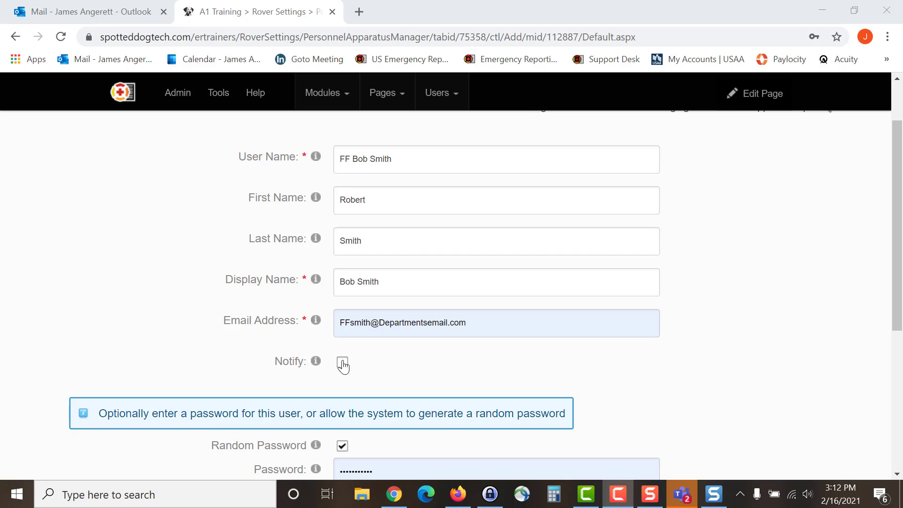
# Step: Enable Notify, turn off Random Password, and enter and confirm a custom password
pyautogui.click(342, 364)
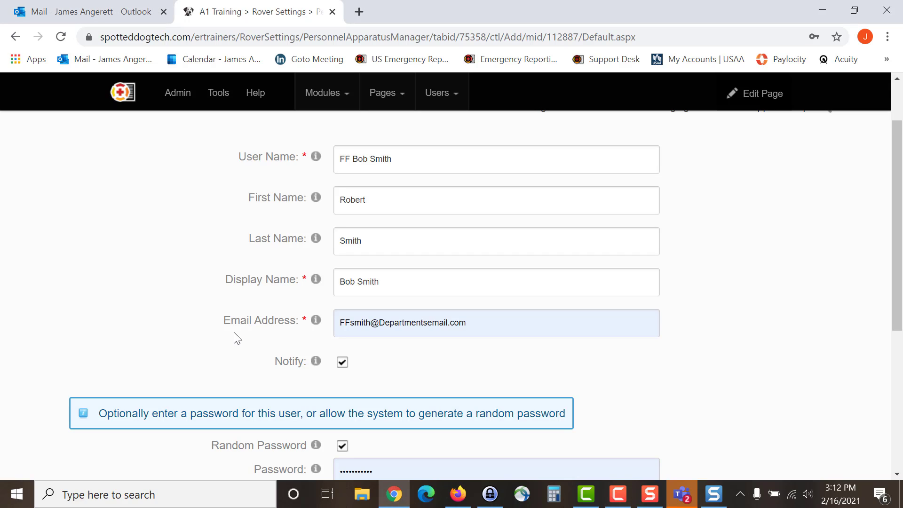
pyautogui.scroll(-2, 238, 339)
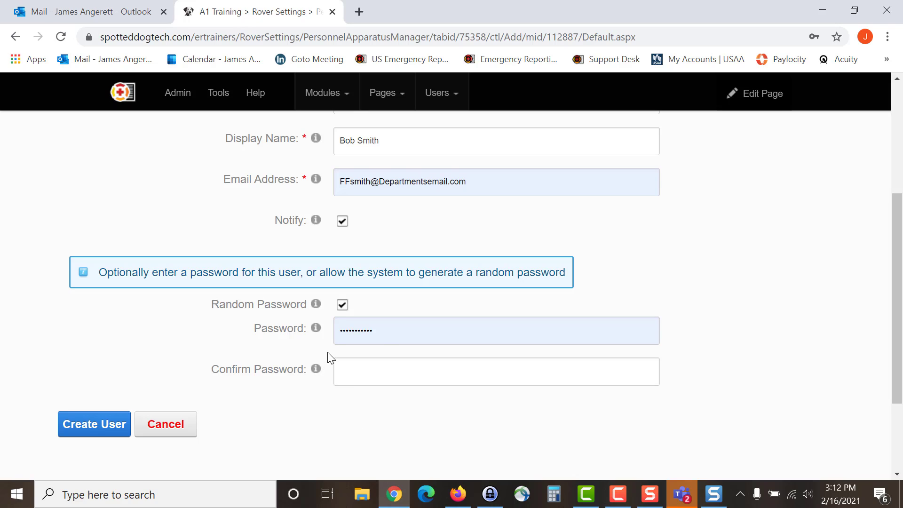
pyautogui.click(342, 306)
pyautogui.doubleClick(382, 333)
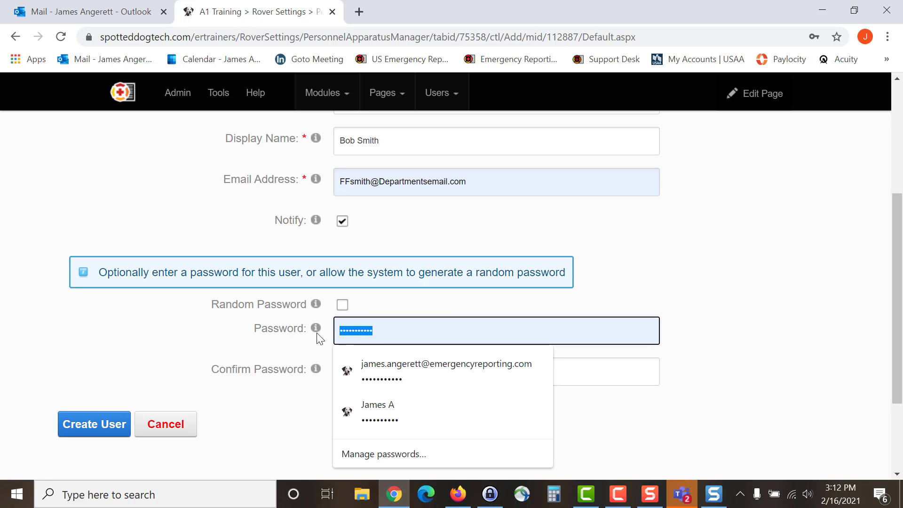
pyautogui.write('***')
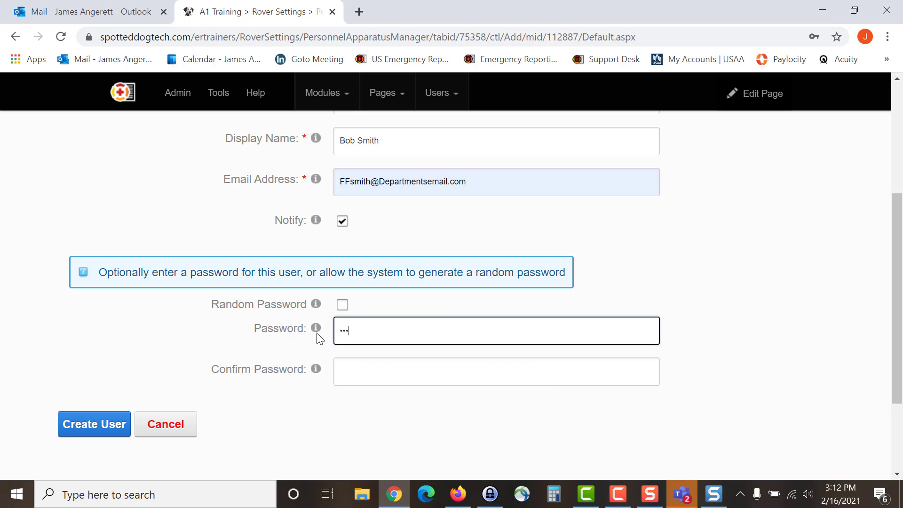
pyautogui.write('********')
pyautogui.press('Tab')
pyautogui.write('****')
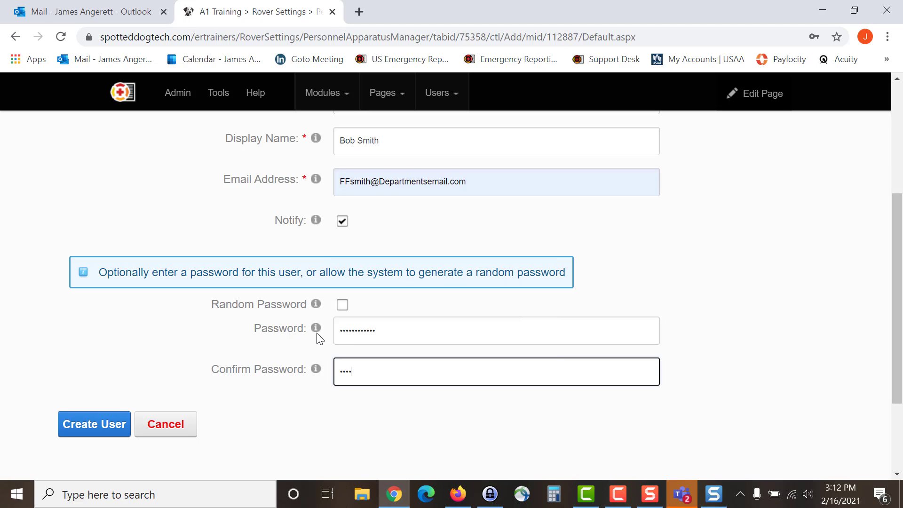
pyautogui.write('*******')
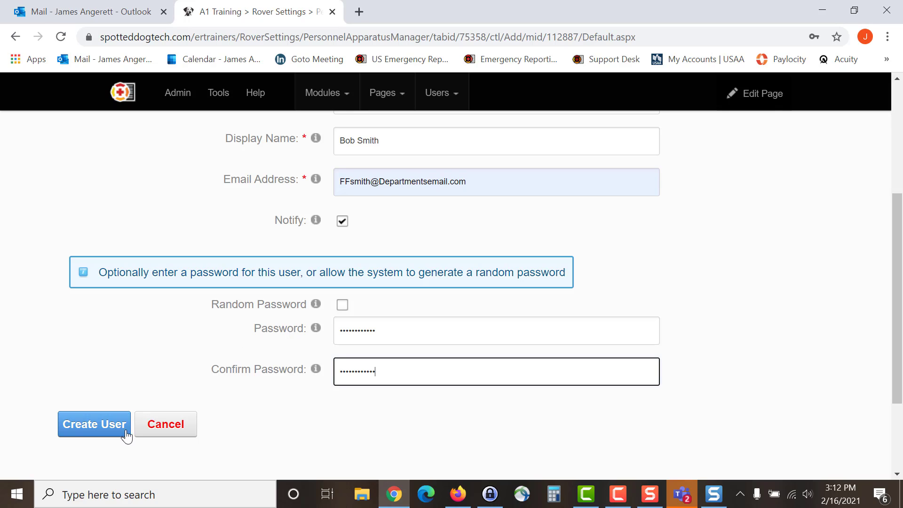
# Step: Create the user account and enter the user's mobile phone number in the profile
pyautogui.click(99, 429)
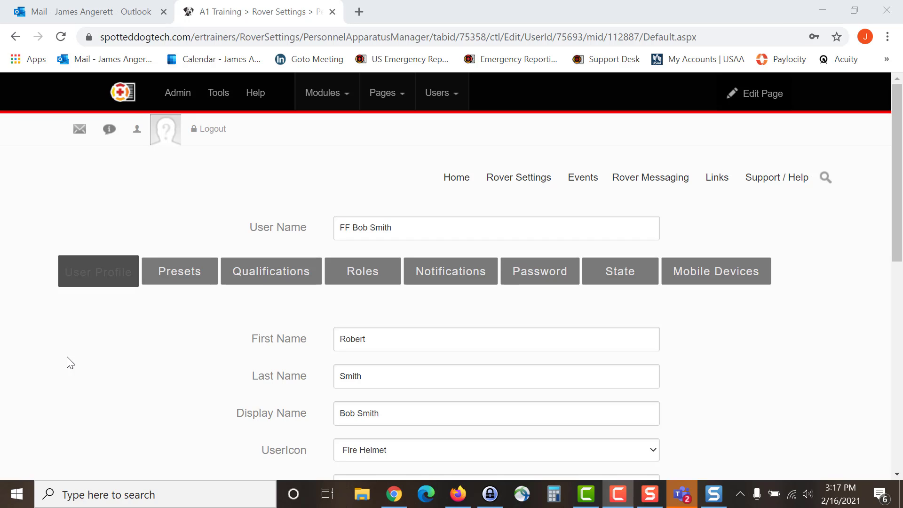
pyautogui.scroll(-3, 184, 364)
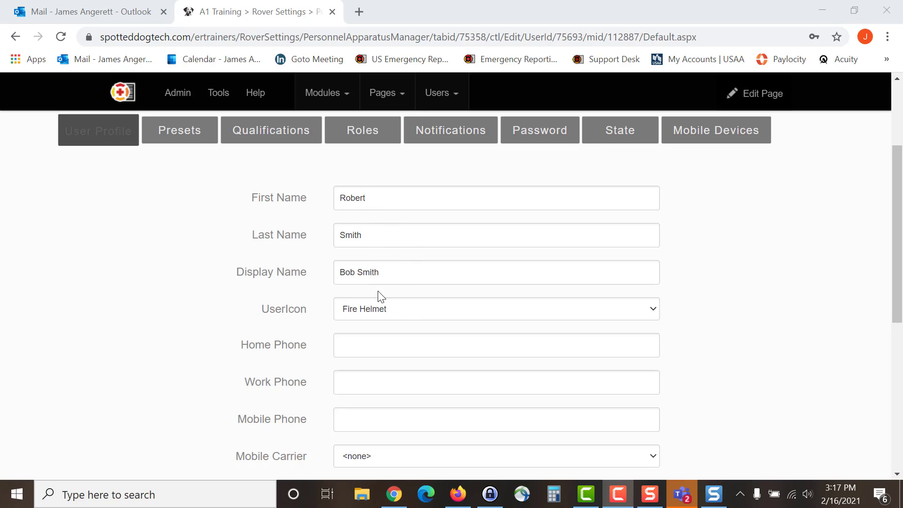
pyautogui.scroll(-2, 377, 295)
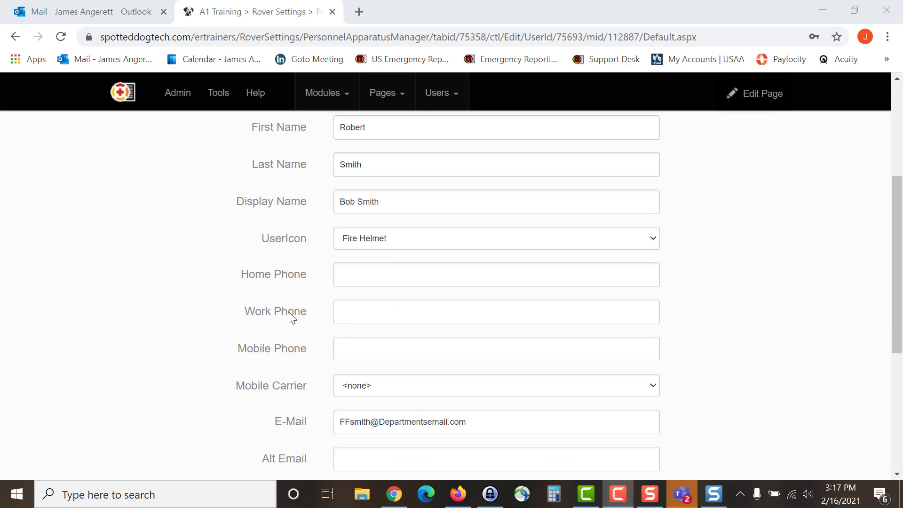
pyautogui.click(348, 351)
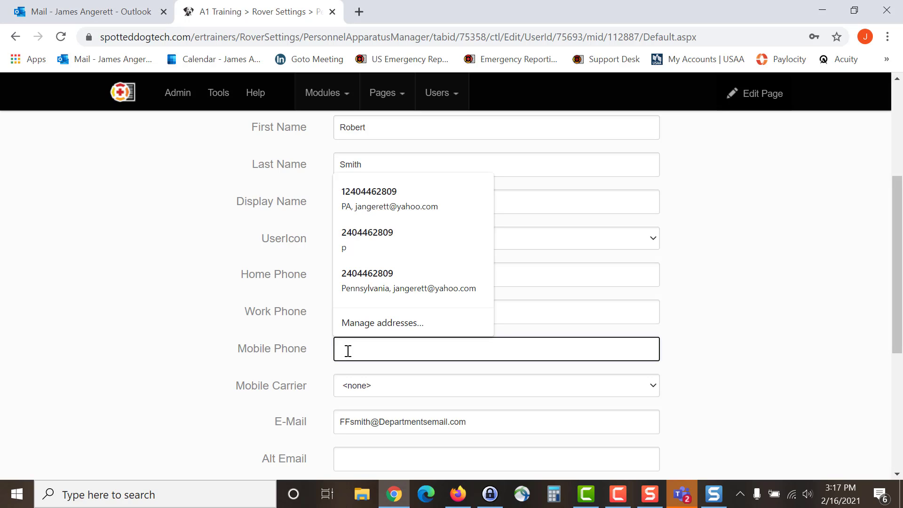
pyautogui.write('717')
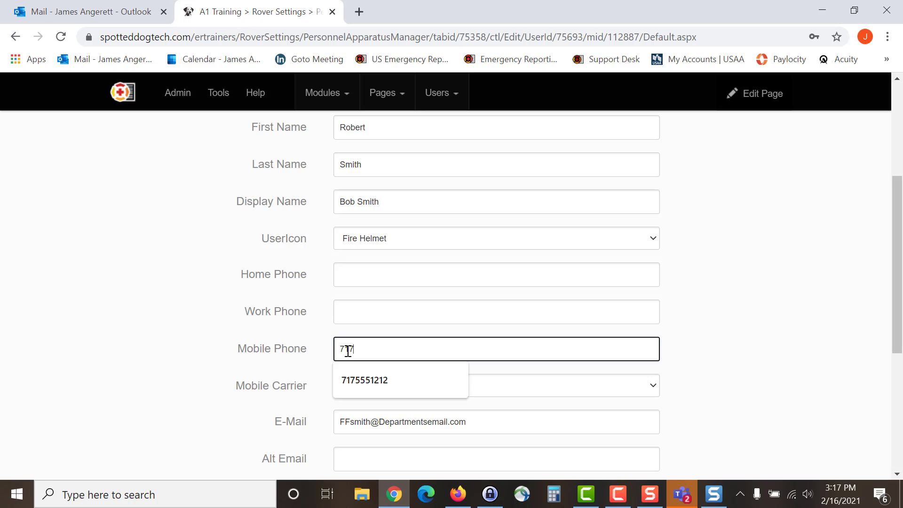
pyautogui.write('5551212')
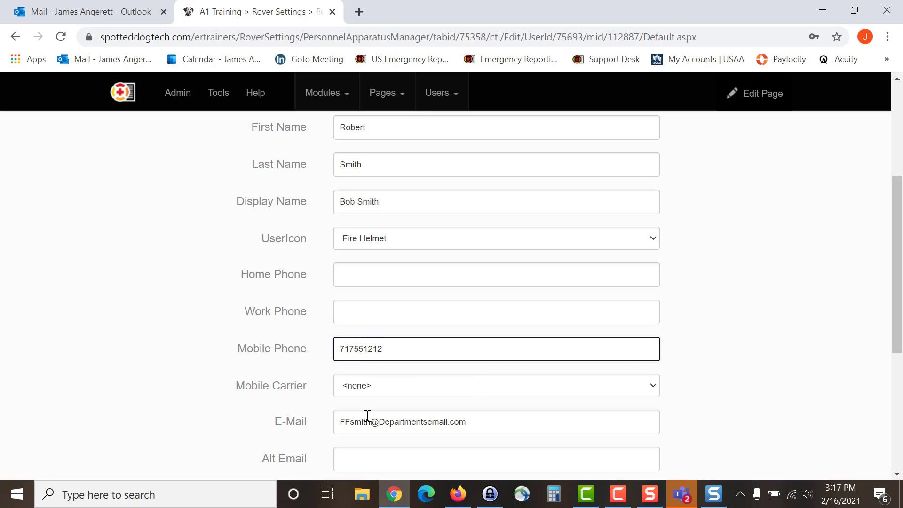
# Step: Pick emag from the Mobile Carrier dropdown
pyautogui.click(379, 390)
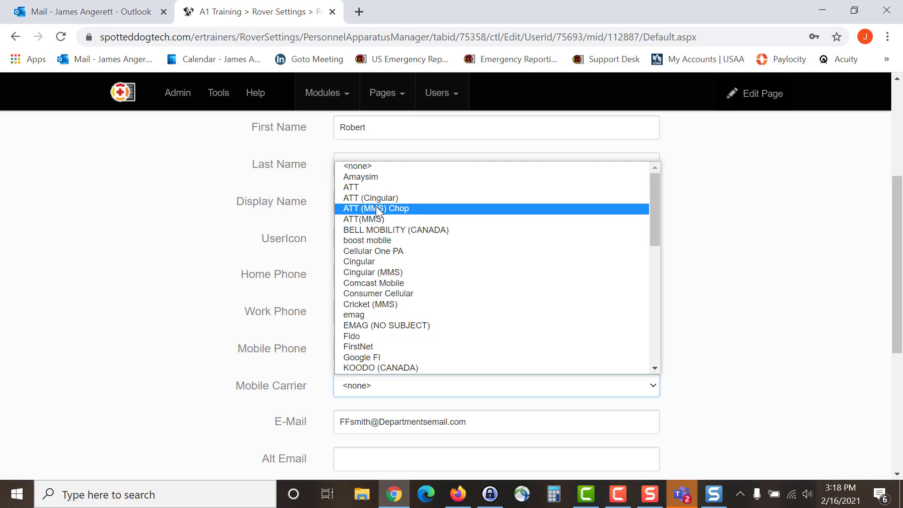
pyautogui.scroll(-5, 429, 242)
pyautogui.scroll(5, 429, 242)
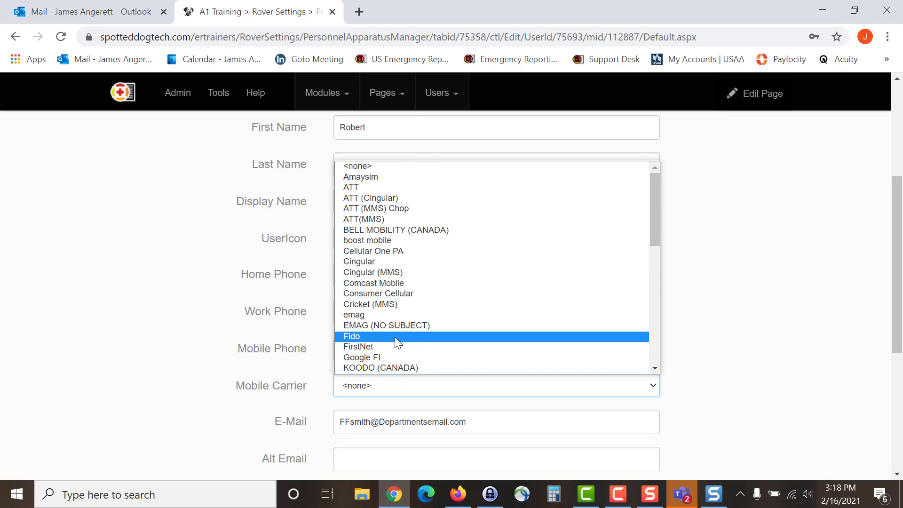
pyautogui.click(393, 314)
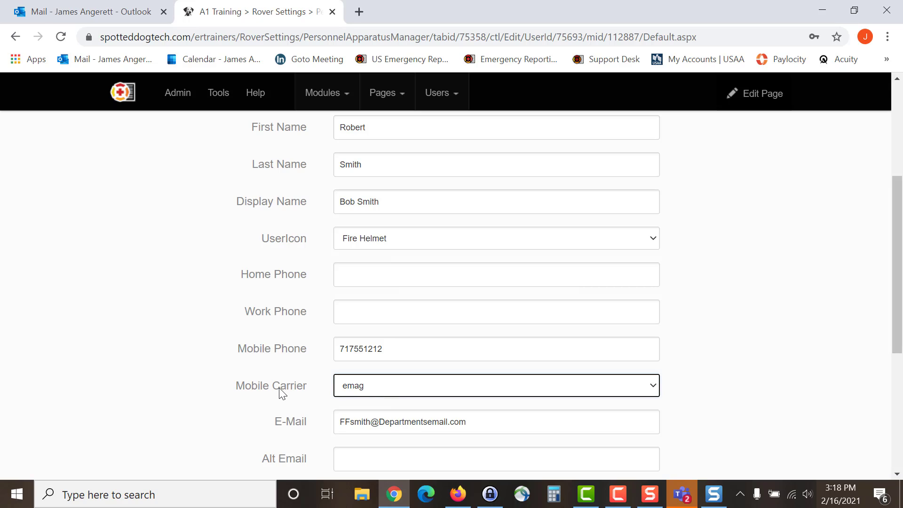
# Step: Save the profile with the user's PIN using Update
pyautogui.scroll(-1, 281, 392)
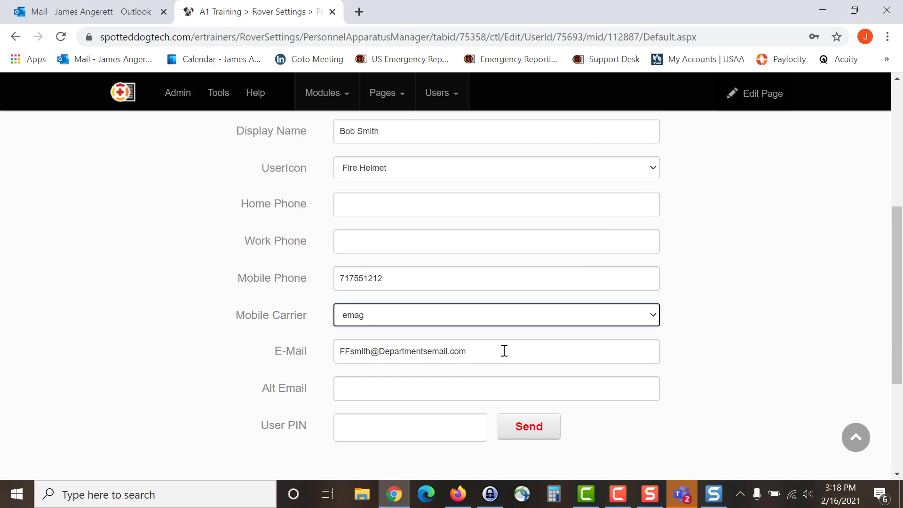
pyautogui.scroll(-2, 282, 413)
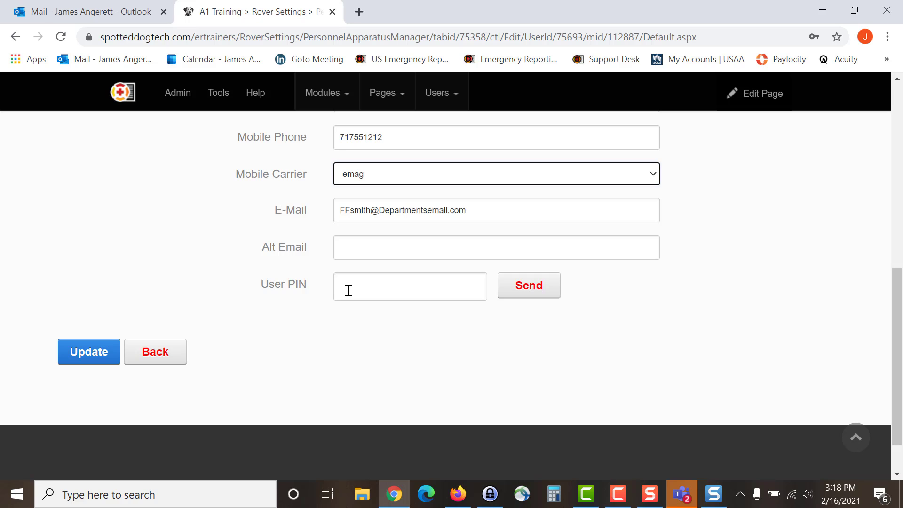
pyautogui.click(81, 351)
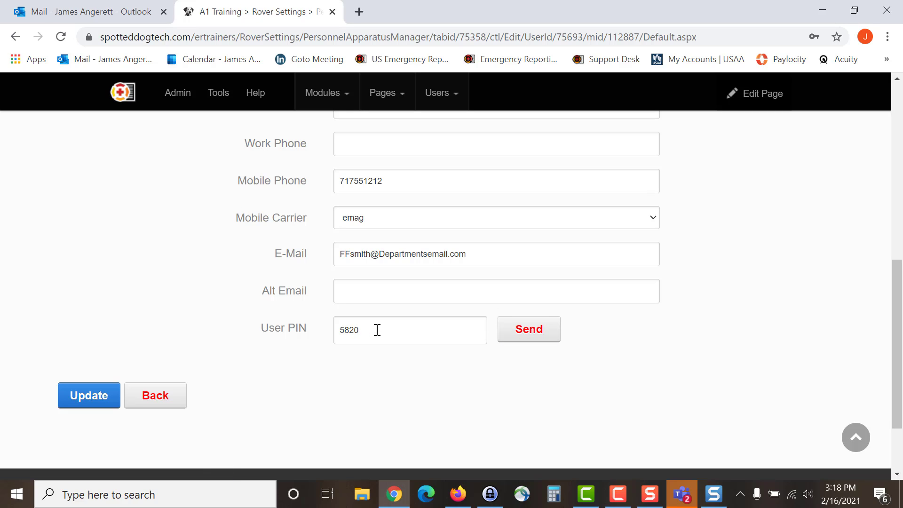
pyautogui.scroll(1, 378, 330)
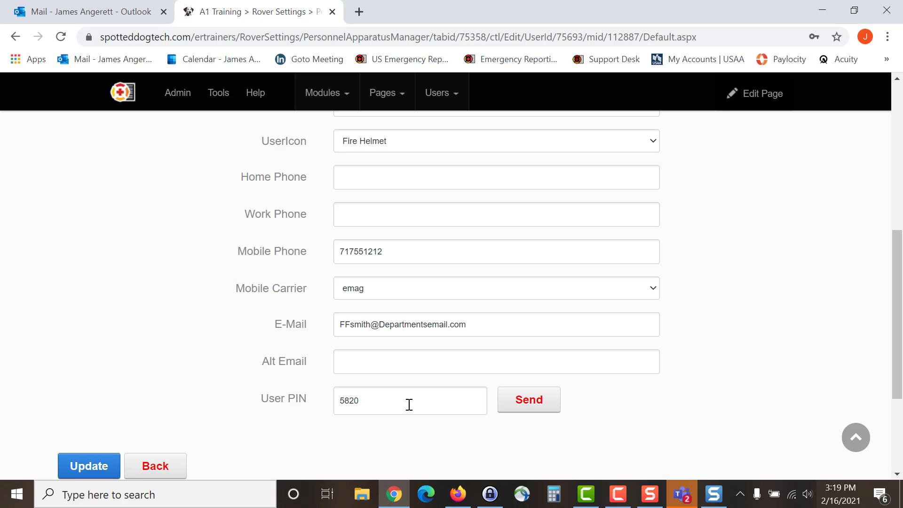
# Step: Save the profile, then set Presets to copy from an existing user's account and start the copy
pyautogui.scroll(1, 406, 401)
pyautogui.press('Return')
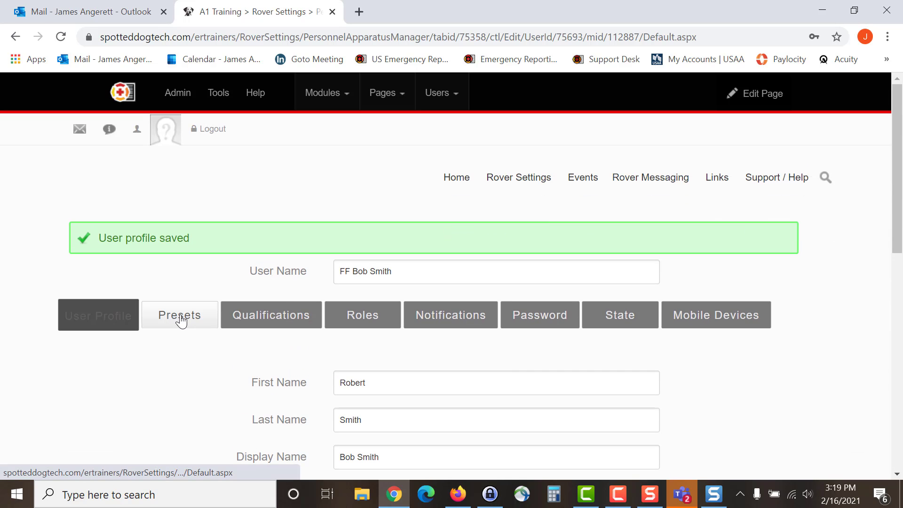
pyautogui.scroll(-1, 181, 321)
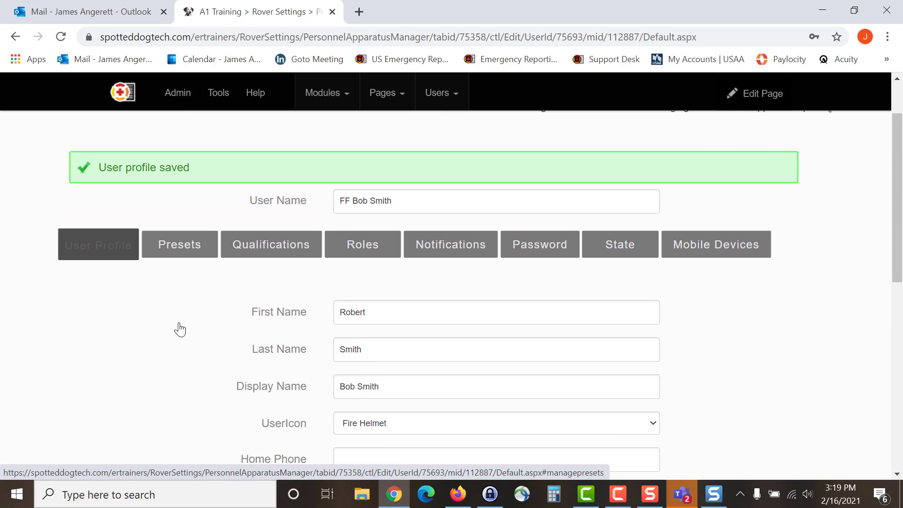
pyautogui.click(182, 246)
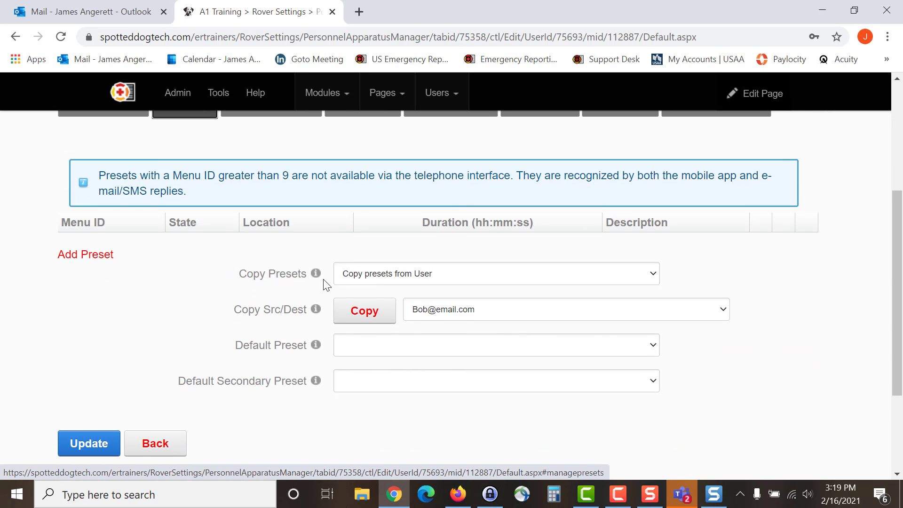
pyautogui.click(443, 276)
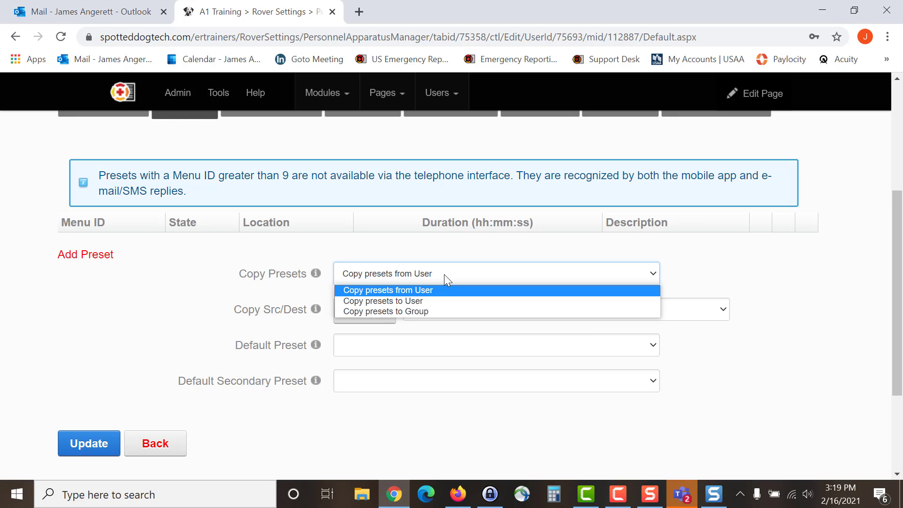
pyautogui.click(182, 316)
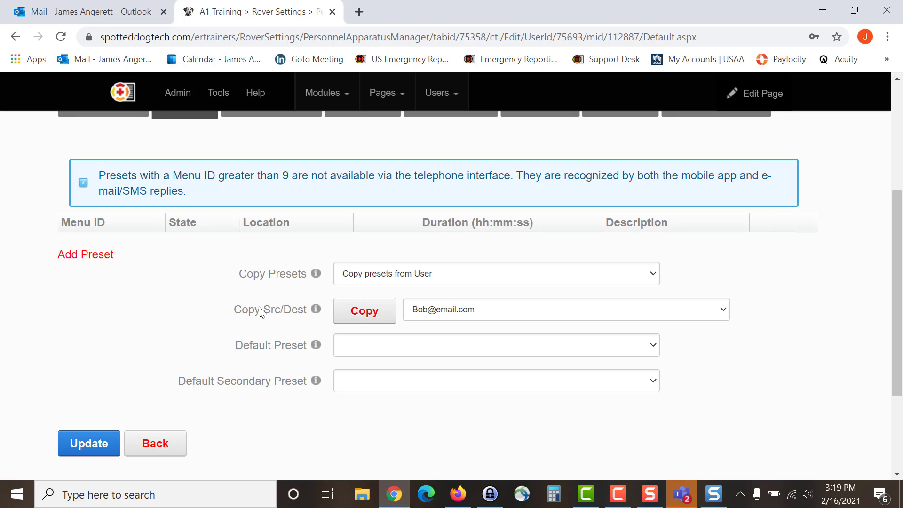
pyautogui.click(723, 312)
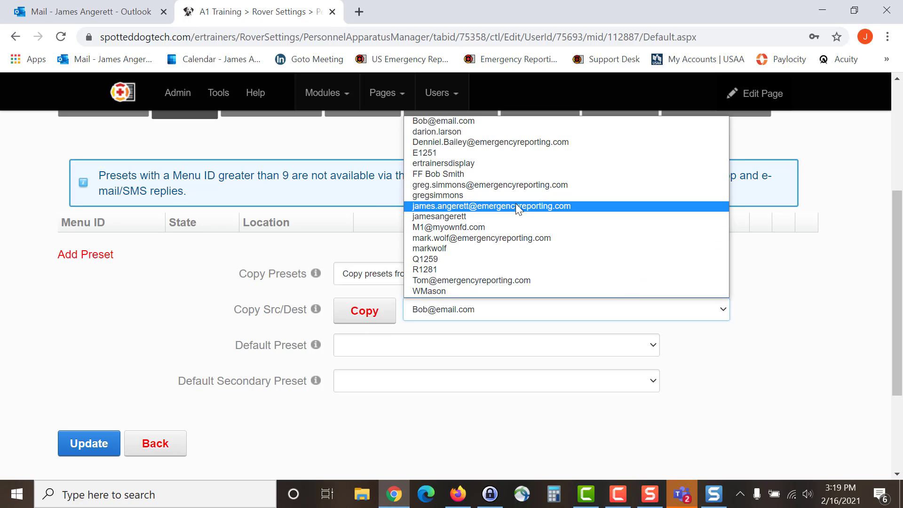
pyautogui.click(515, 205)
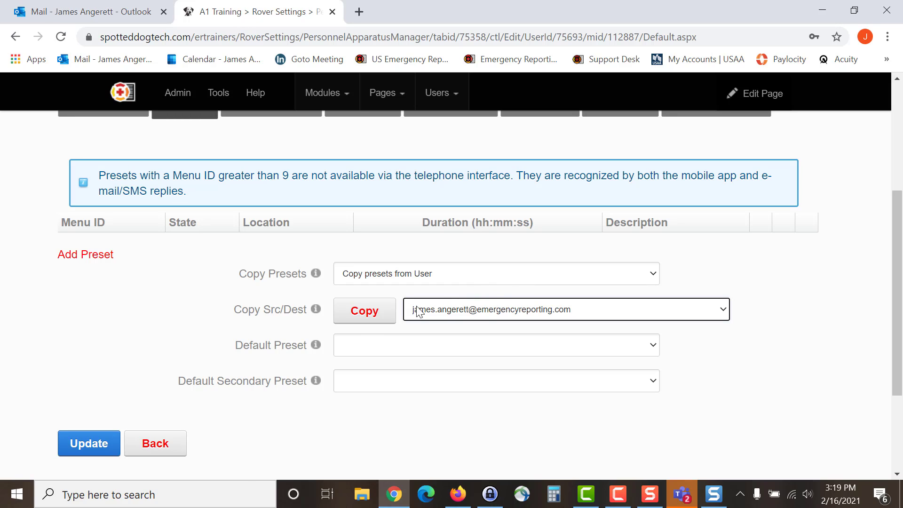
pyautogui.click(367, 321)
# Step: Confirm replacing the presets with the five copied entries and save with Update
pyautogui.click(371, 316)
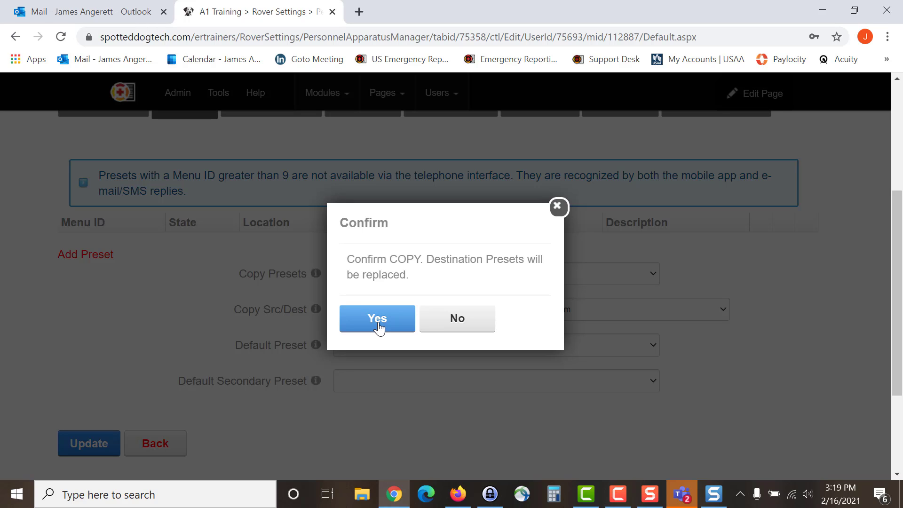
pyautogui.click(378, 324)
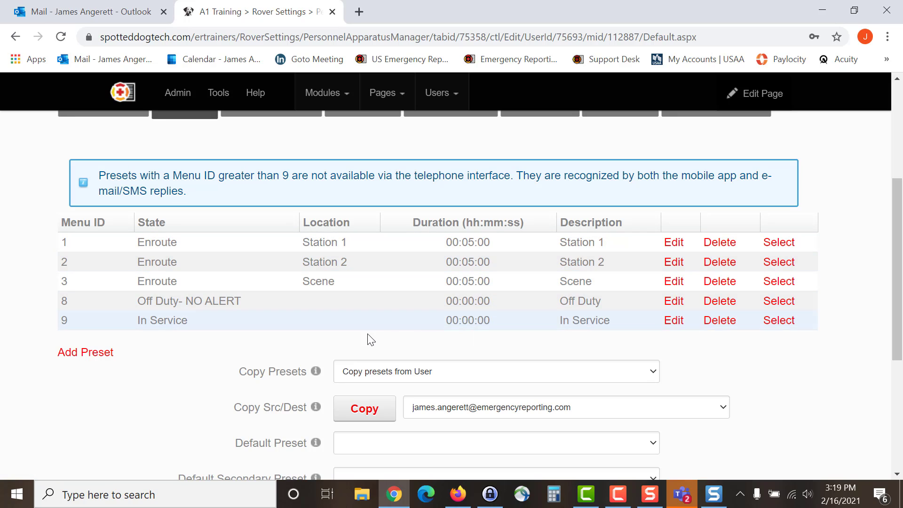
pyautogui.scroll(-4, 211, 372)
pyautogui.scroll(6, 212, 370)
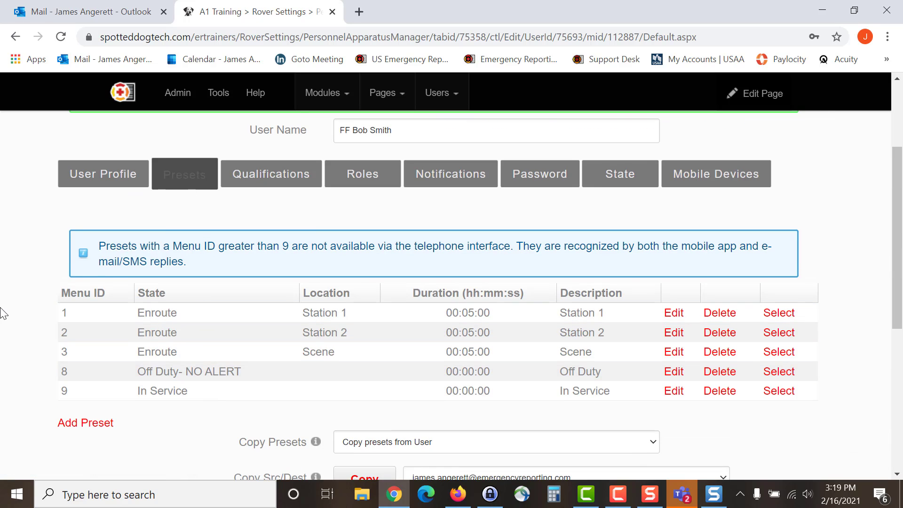
pyautogui.scroll(-5, 108, 321)
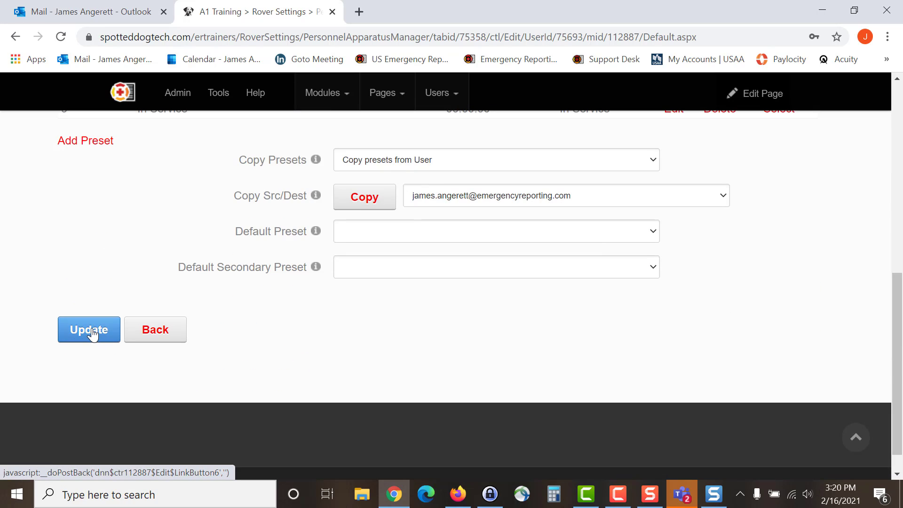
pyautogui.click(92, 334)
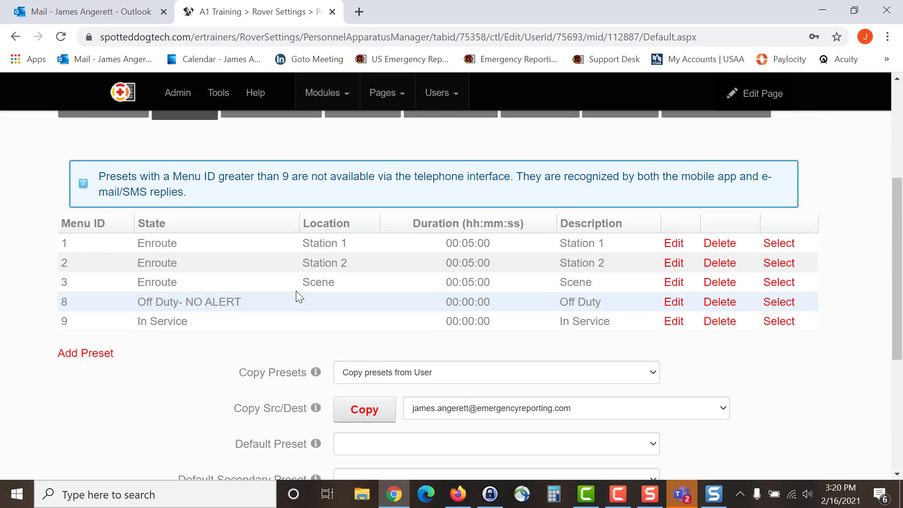
pyautogui.scroll(3, 295, 290)
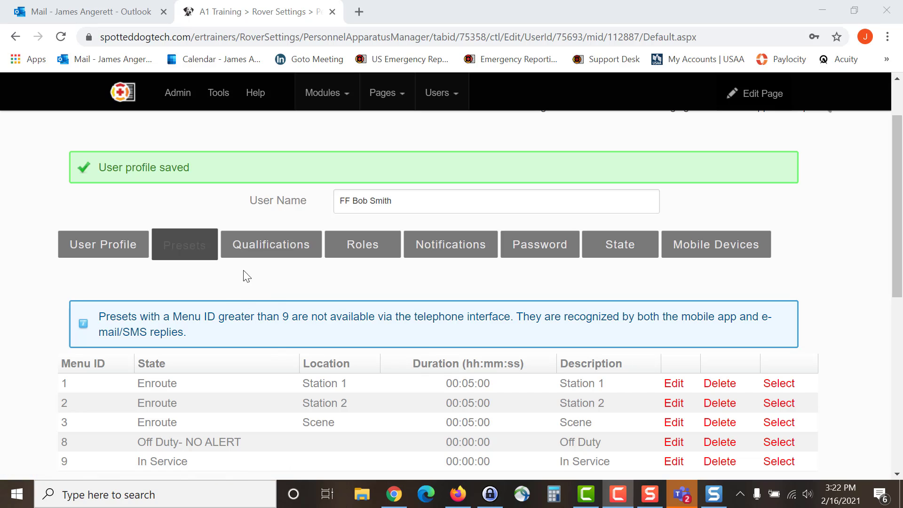
# Step: Tick Deputy Chief, Emergency Medical Technician, Firefighter, Firefighter / EMT and Paramedic, then Update Qualifications
pyautogui.click(269, 253)
pyautogui.scroll(-2, 244, 325)
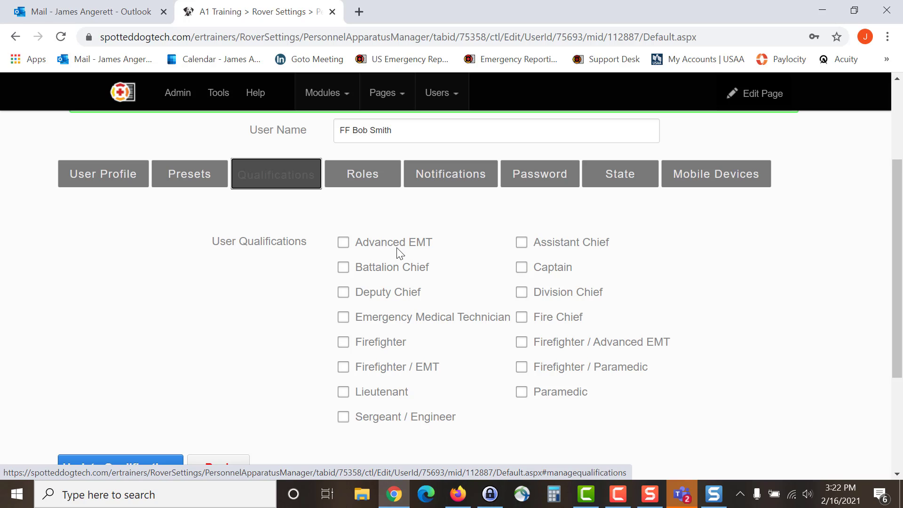
pyautogui.click(344, 294)
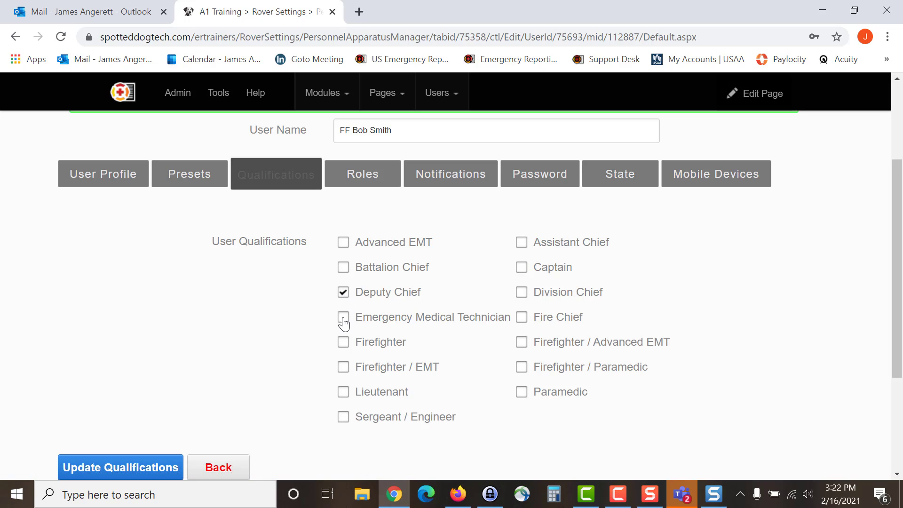
pyautogui.click(344, 318)
pyautogui.click(344, 343)
pyautogui.click(521, 391)
pyautogui.click(128, 478)
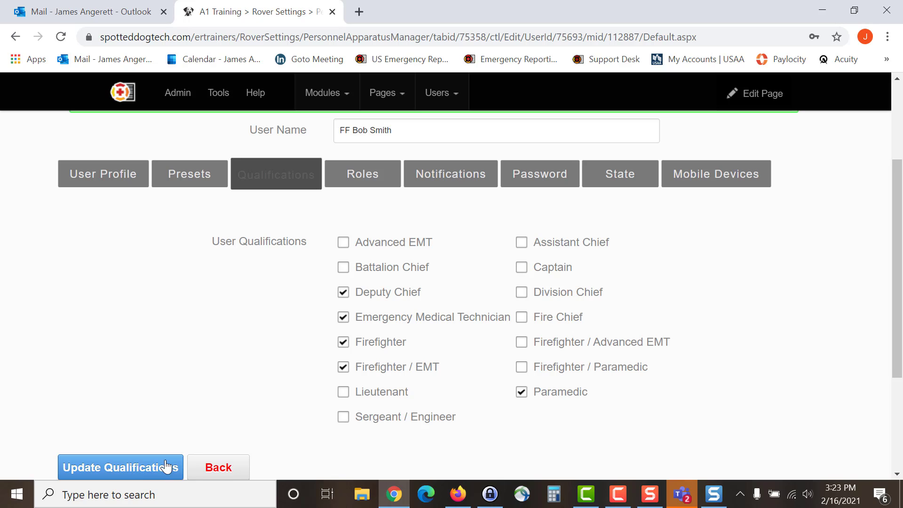
pyautogui.click(104, 467)
pyautogui.click(360, 181)
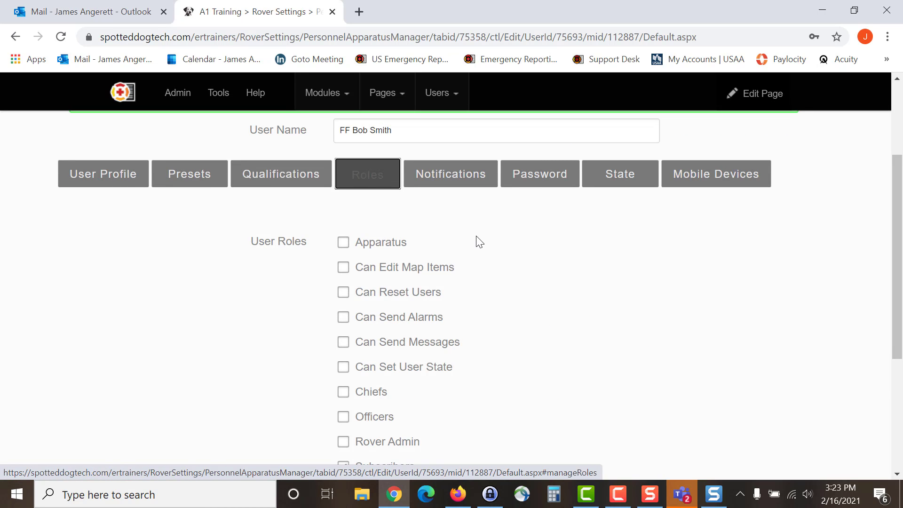
# Step: Check eight roles, Can Edit Map Items through Rover Admin, leaving Apparatus off, then Update Roles
pyautogui.scroll(-2, 478, 240)
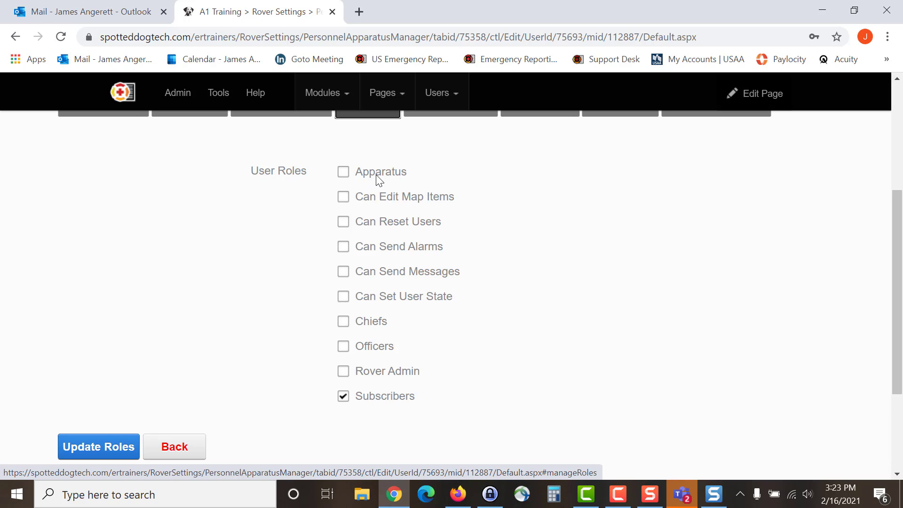
pyautogui.click(345, 199)
pyautogui.click(343, 223)
pyautogui.click(343, 248)
pyautogui.click(343, 273)
pyautogui.click(343, 297)
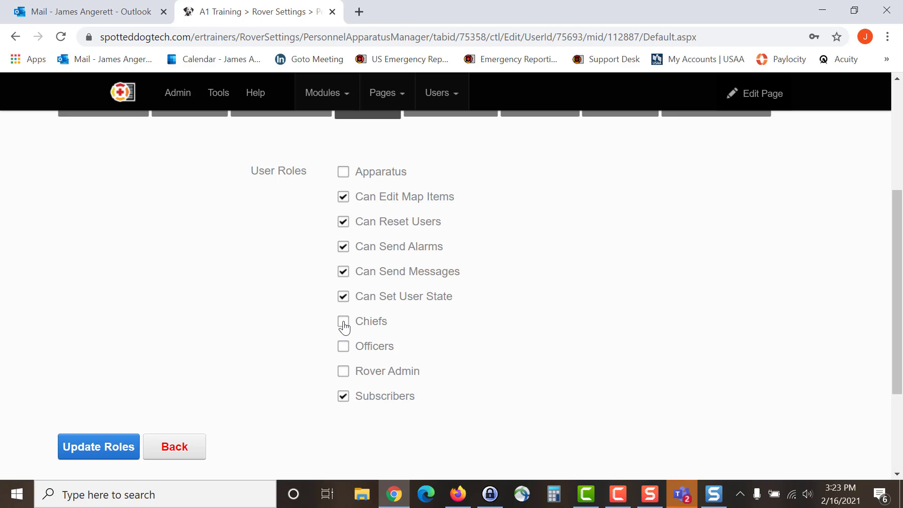
pyautogui.click(343, 321)
pyautogui.click(343, 347)
pyautogui.click(343, 373)
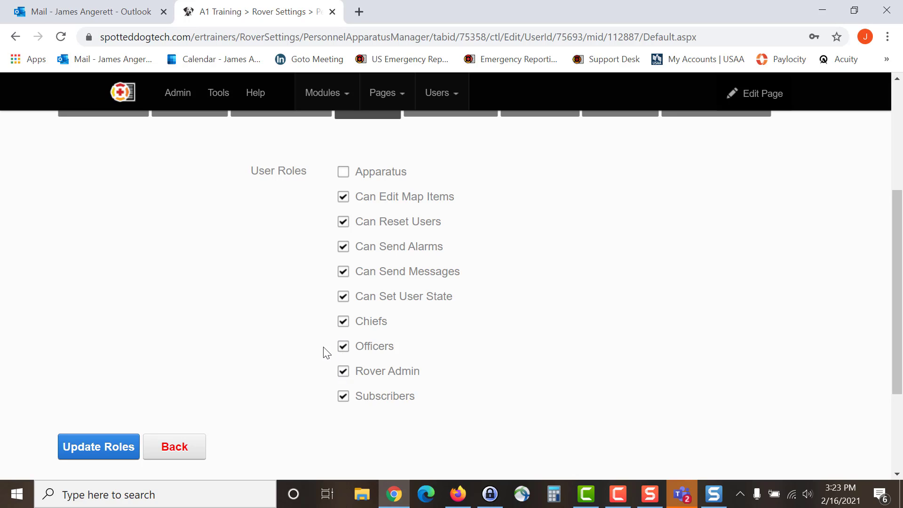
pyautogui.click(92, 445)
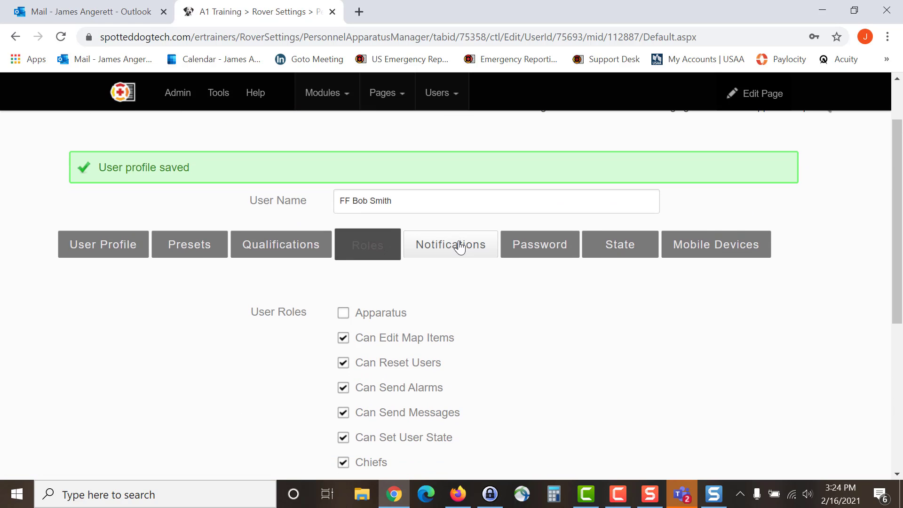
# Step: Enable email alongside SMS for Alarm, MessageBoard, PersonalMessage and ThresholdAlert notifications, then save
pyautogui.click(456, 249)
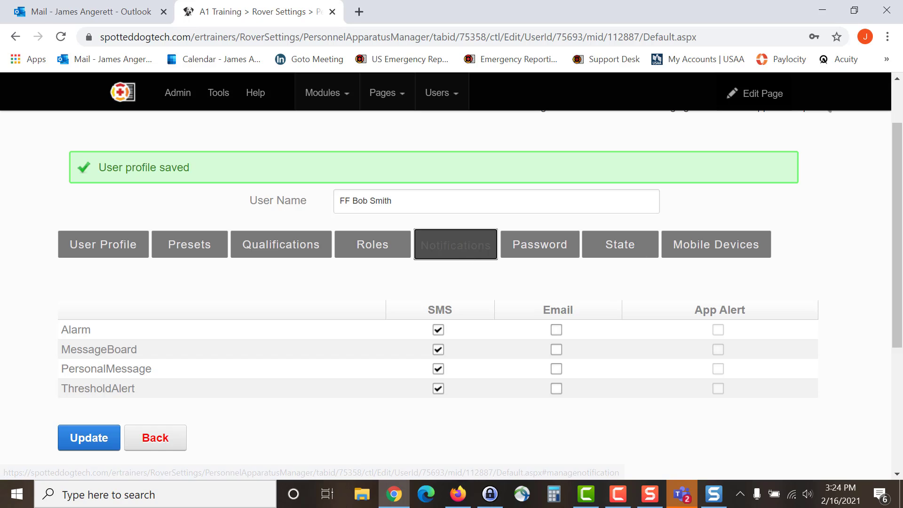
pyautogui.scroll(-1, 382, 412)
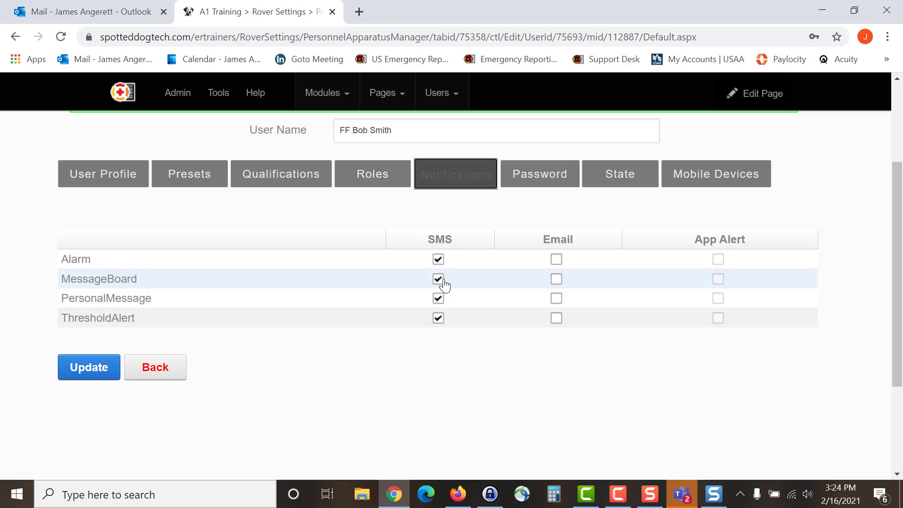
pyautogui.click(556, 259)
pyautogui.click(556, 279)
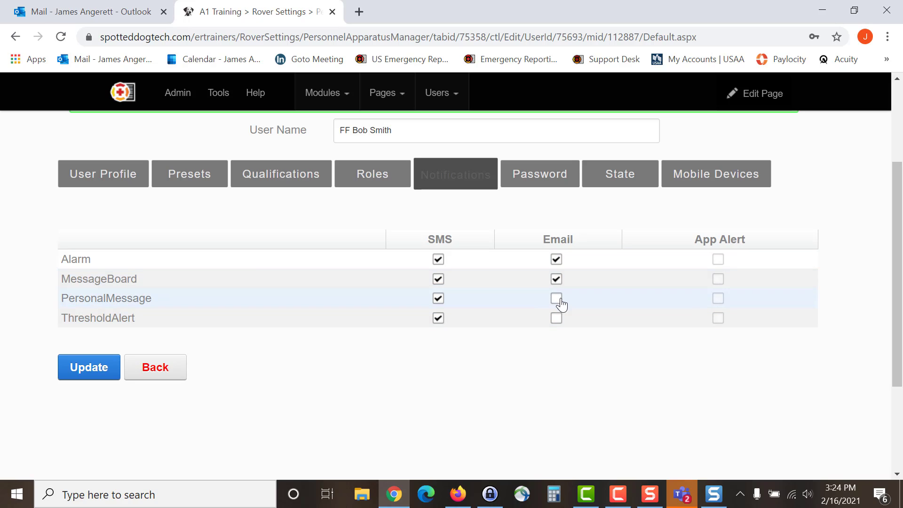
pyautogui.click(557, 299)
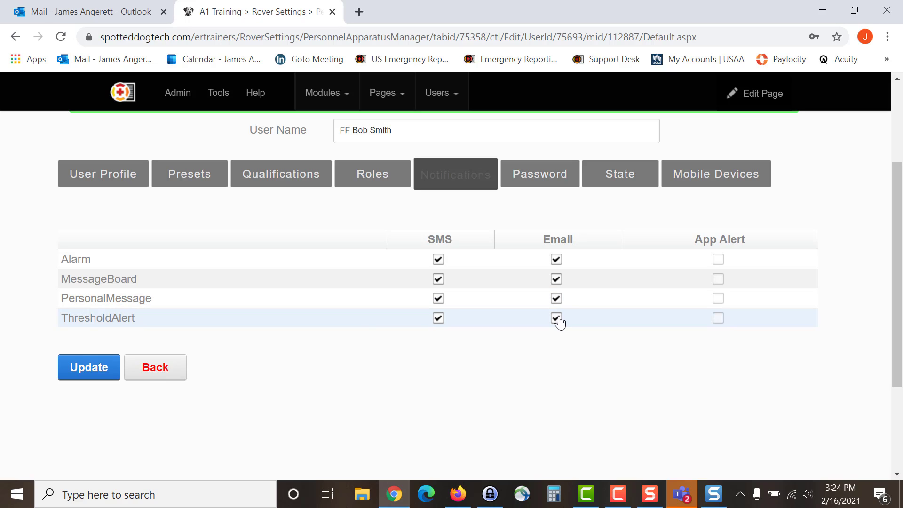
pyautogui.click(81, 376)
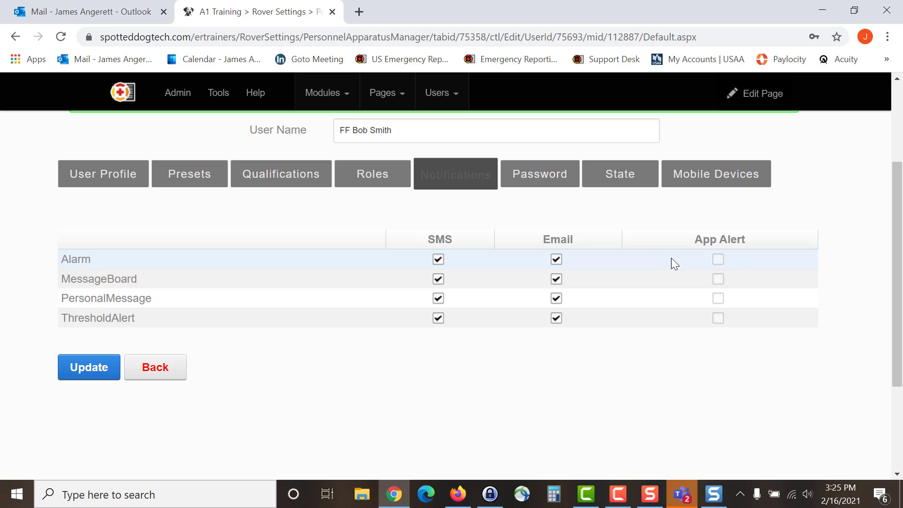
pyautogui.click(90, 367)
# Step: On the Password tab, enter the current password and the new password twice, then submit
pyautogui.click(529, 180)
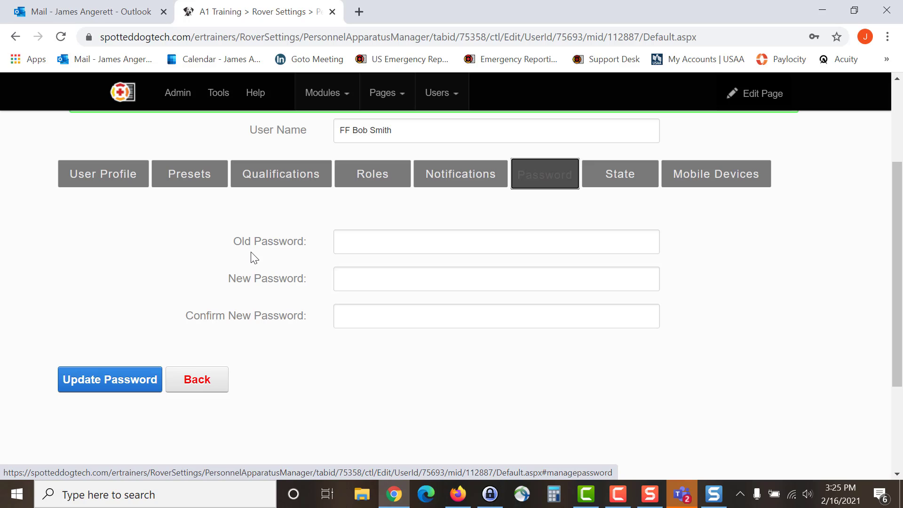
pyautogui.click(362, 241)
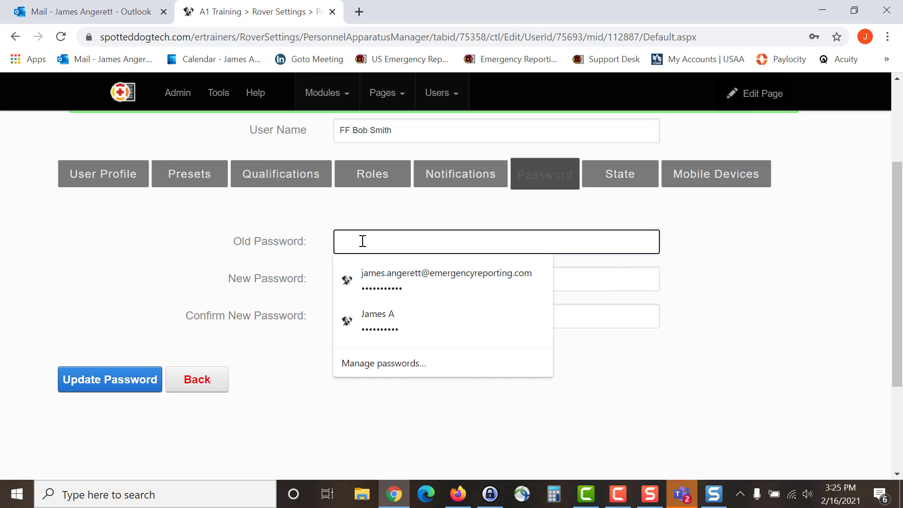
pyautogui.write('•••••')
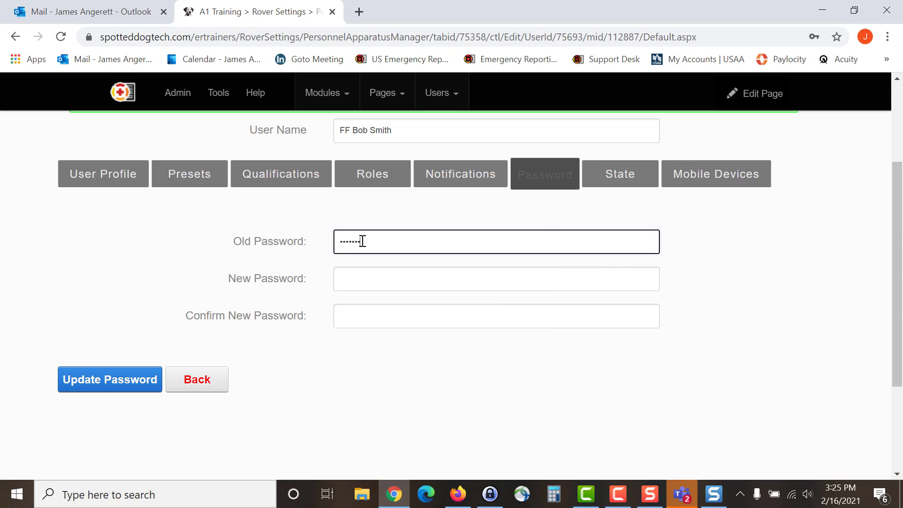
pyautogui.write('•••')
pyautogui.press('Tab')
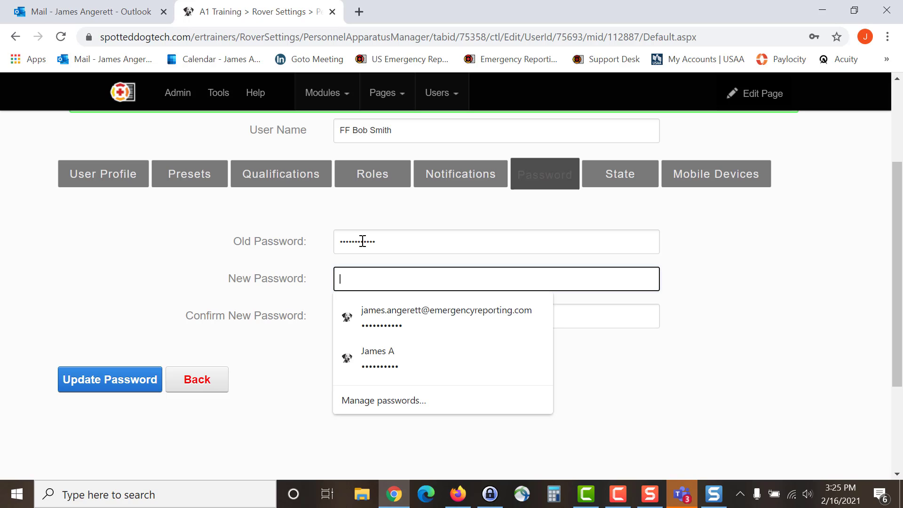
pyautogui.write('•••••')
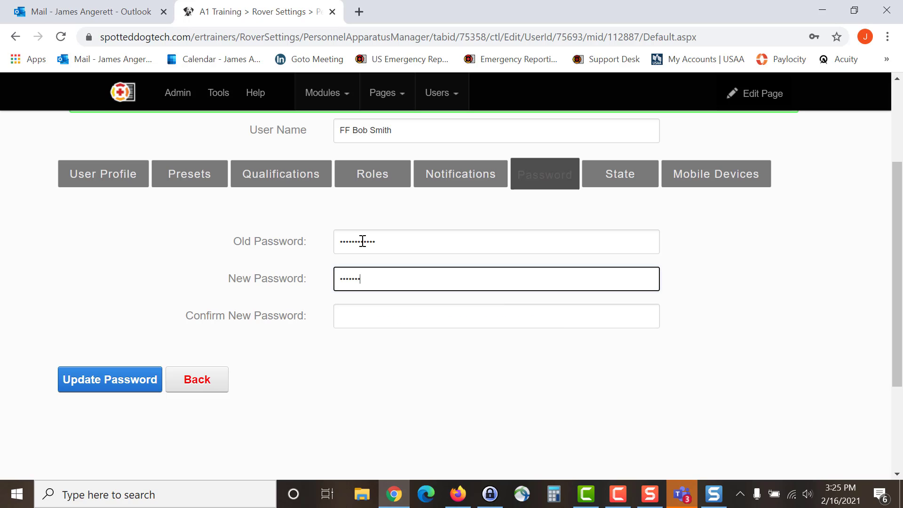
pyautogui.write('•')
pyautogui.press('Tab')
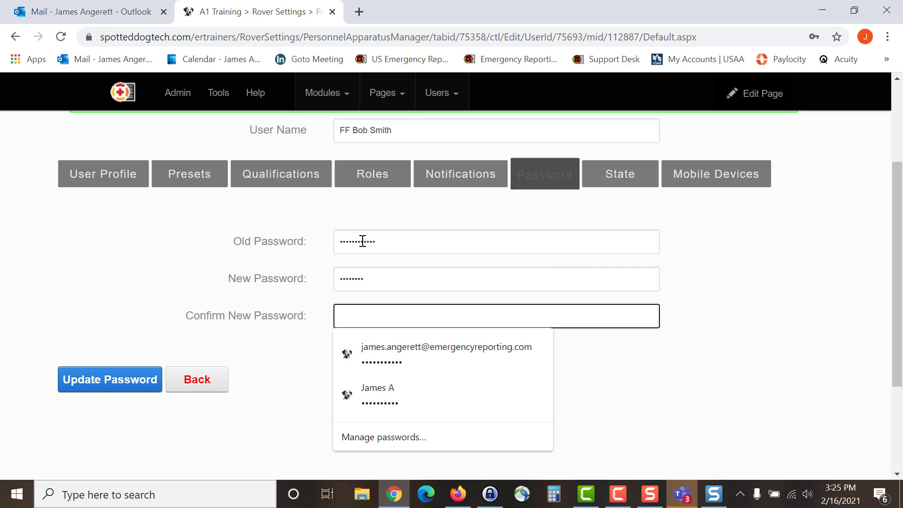
pyautogui.write('•••••••')
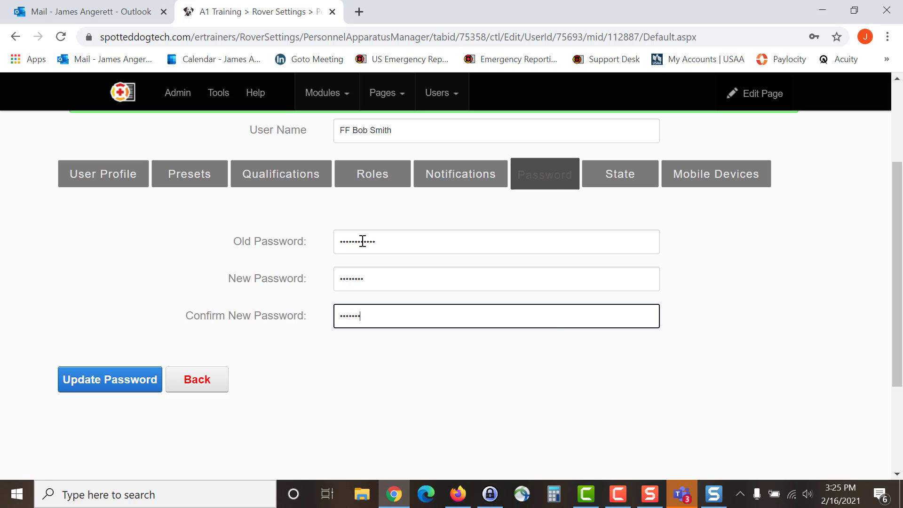
pyautogui.write('•')
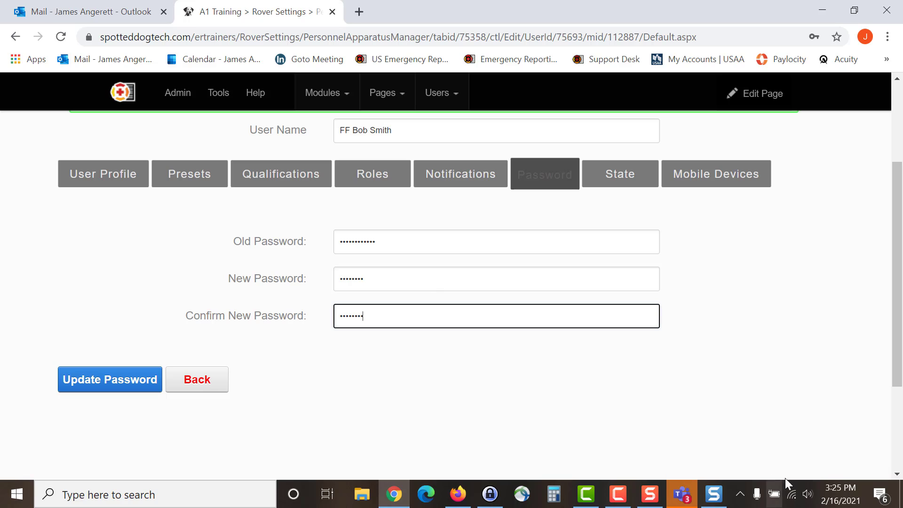
pyautogui.click(98, 388)
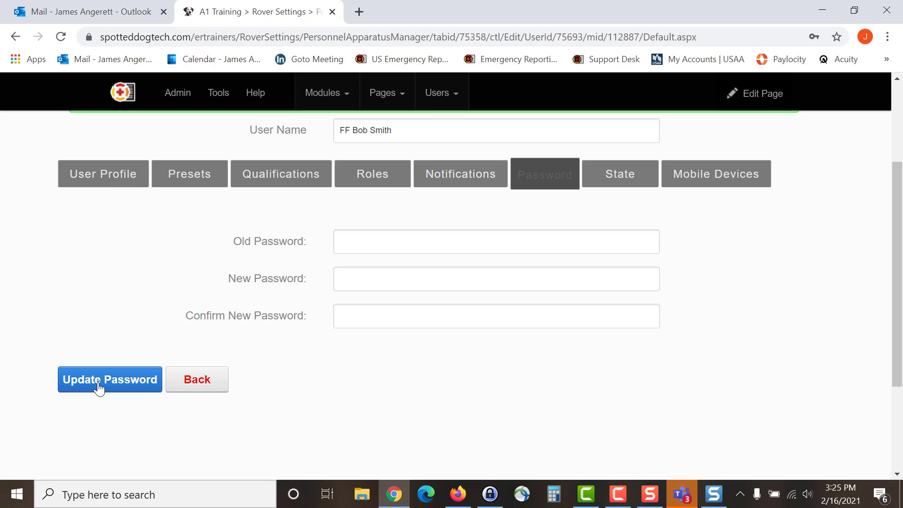
# Step: Save In Service as the user's confirmation state, then view their registered mobile devices
pyautogui.click(617, 185)
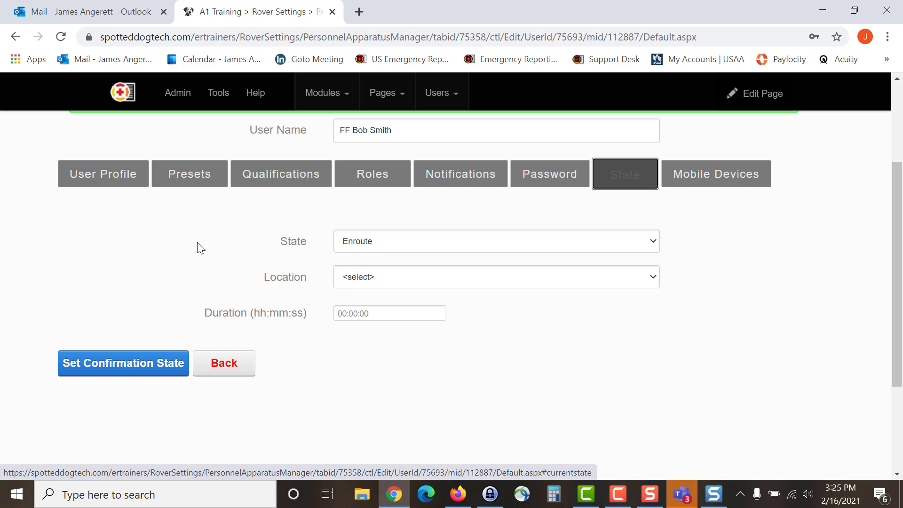
pyautogui.click(383, 245)
pyautogui.click(379, 279)
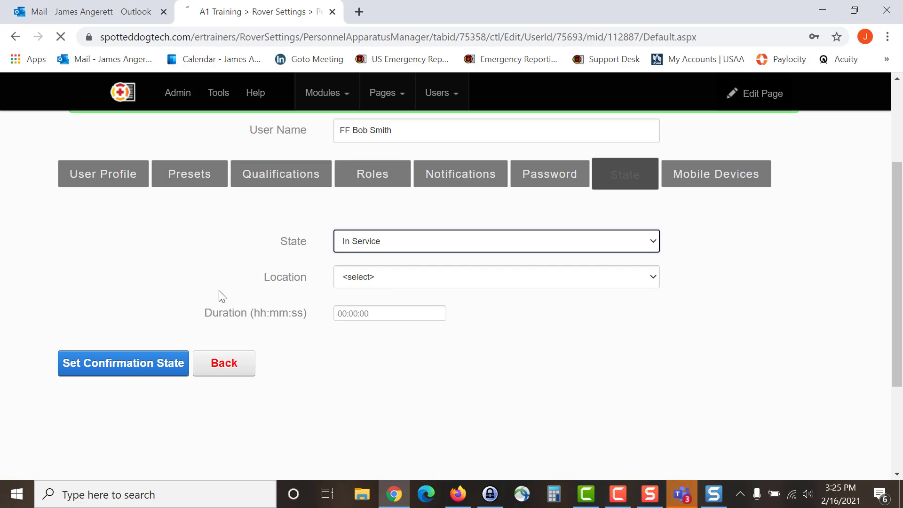
pyautogui.click(193, 279)
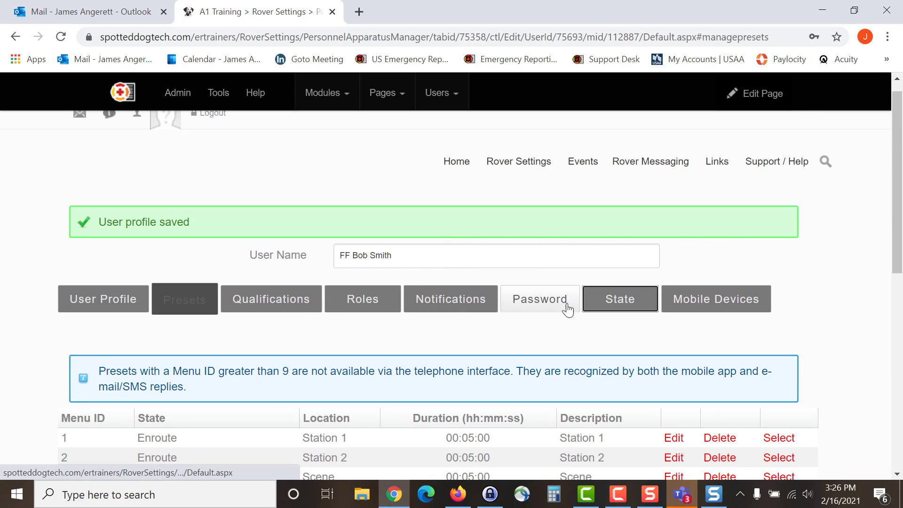
pyautogui.click(623, 303)
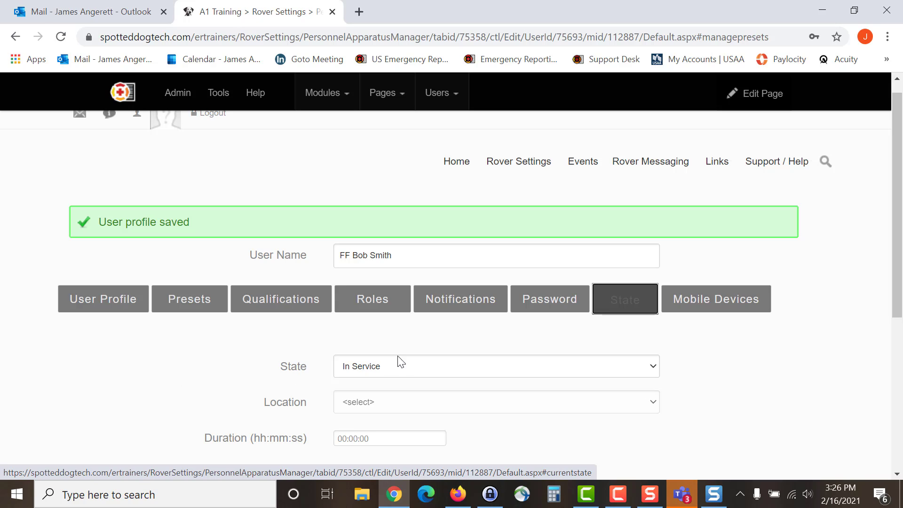
pyautogui.scroll(-3, 214, 372)
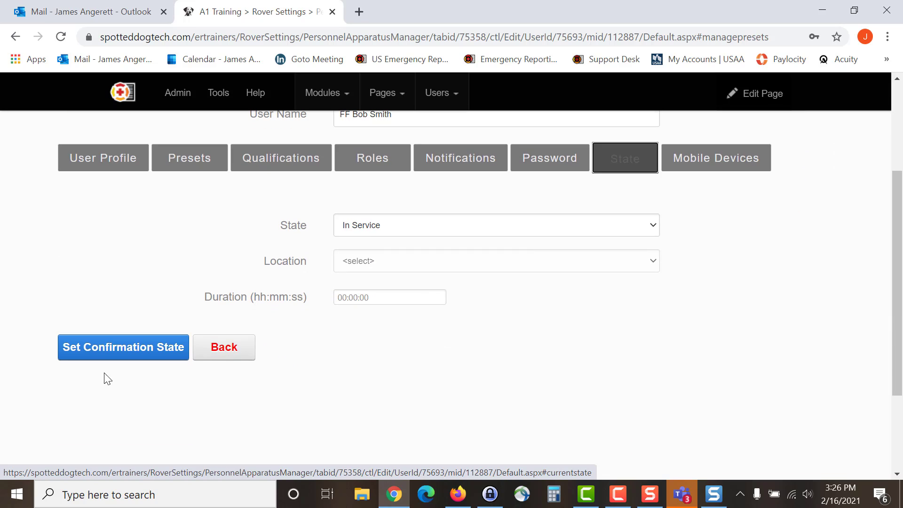
pyautogui.click(116, 352)
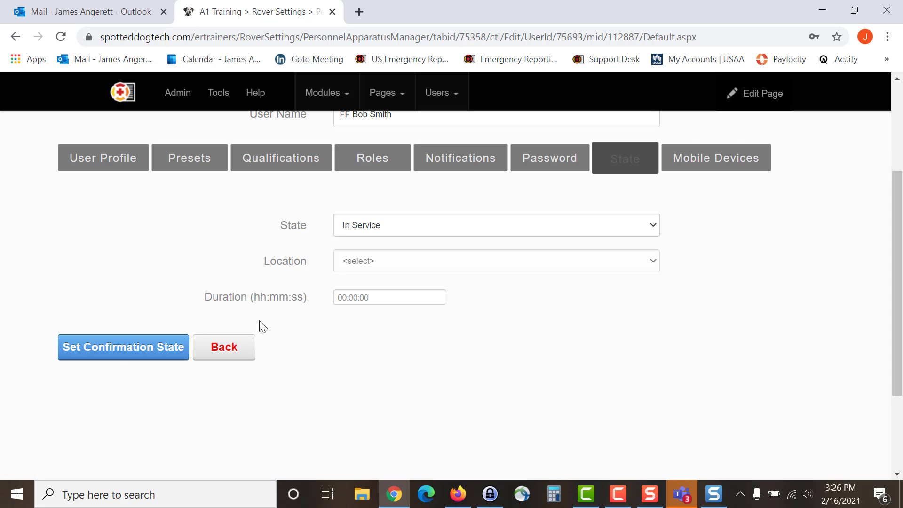
pyautogui.click(731, 165)
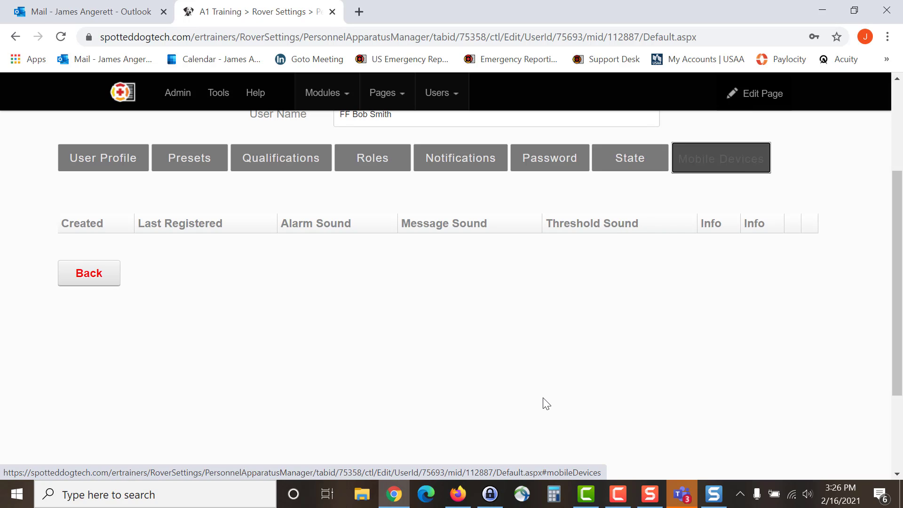
# Step: Switch to another user's Mobile Devices page listing the Android SM-T510 tablet
pyautogui.click(118, 164)
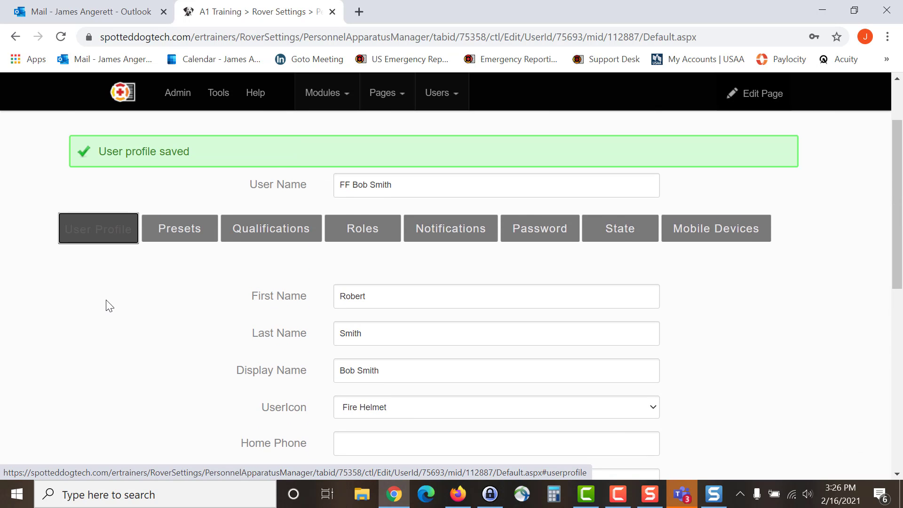
pyautogui.click(715, 236)
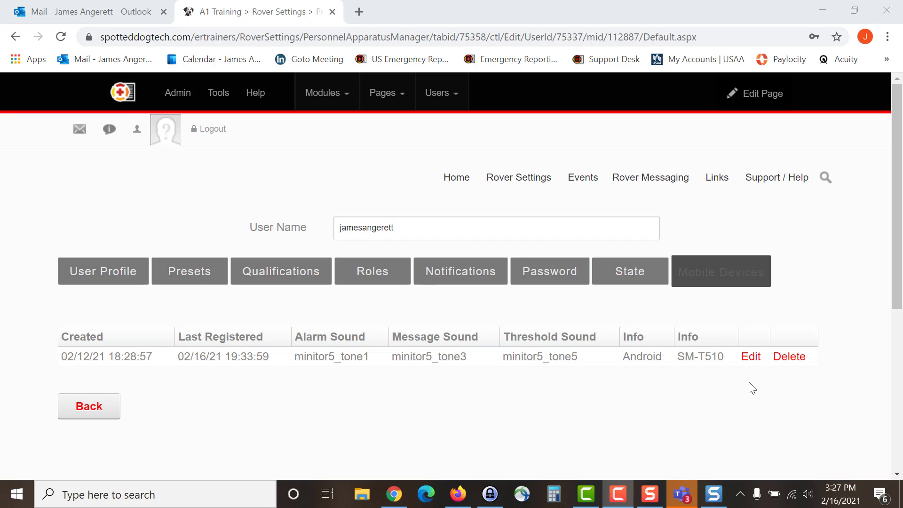
# Step: Update the Android SM-T510 sounds: alarm Tone 2, message Tone 5, threshold Tone 7
pyautogui.click(751, 357)
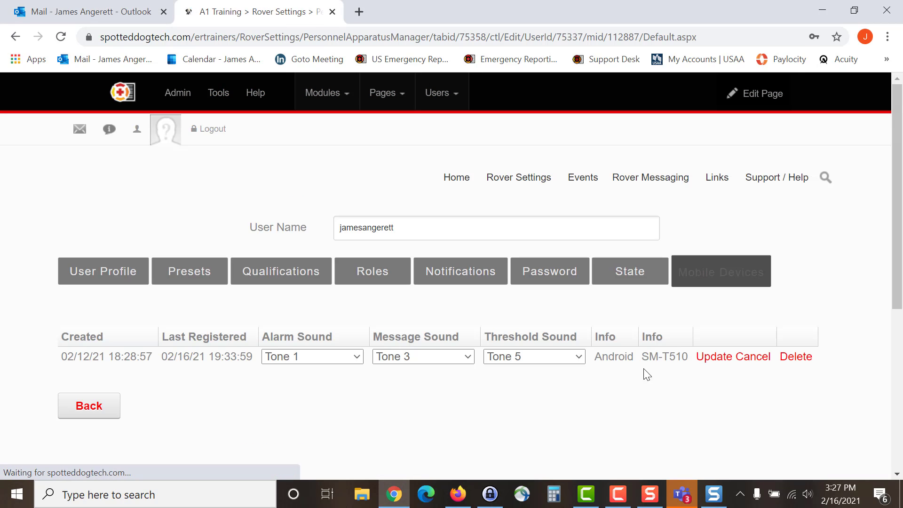
pyautogui.click(356, 357)
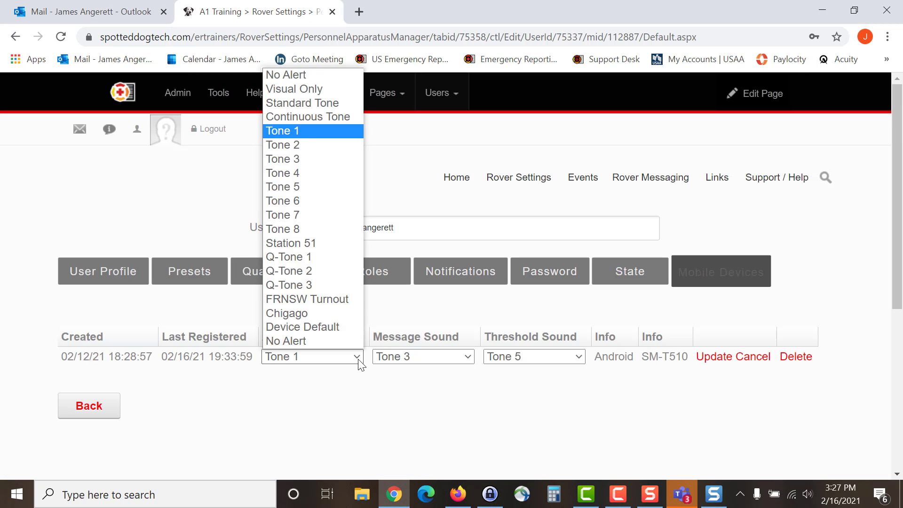
pyautogui.click(298, 143)
pyautogui.click(468, 357)
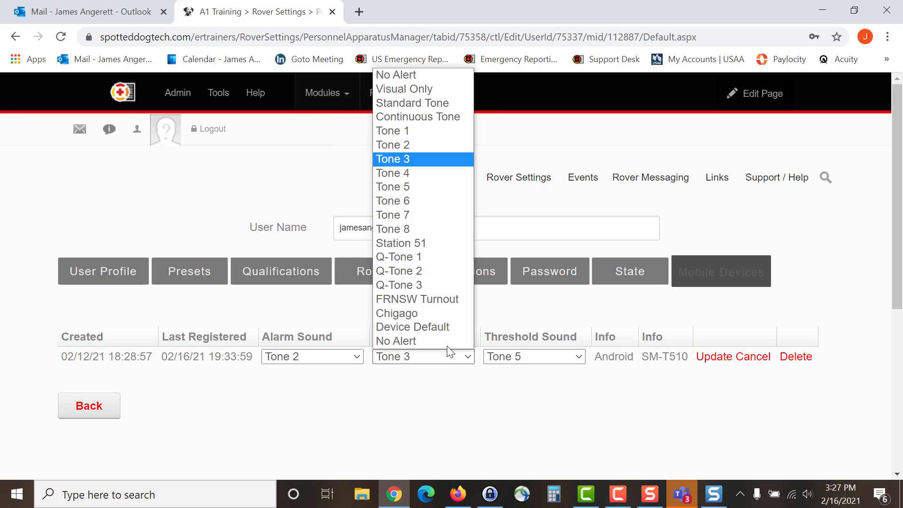
pyautogui.click(407, 187)
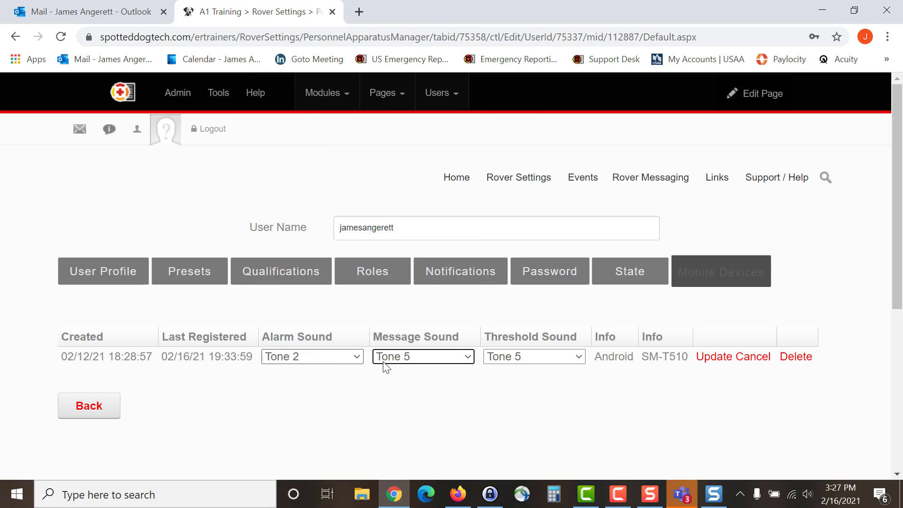
pyautogui.click(557, 360)
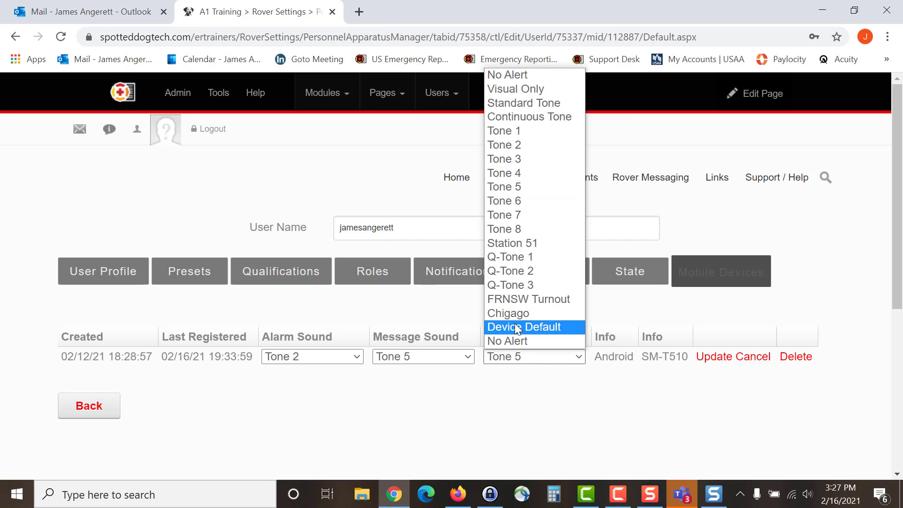
pyautogui.click(525, 215)
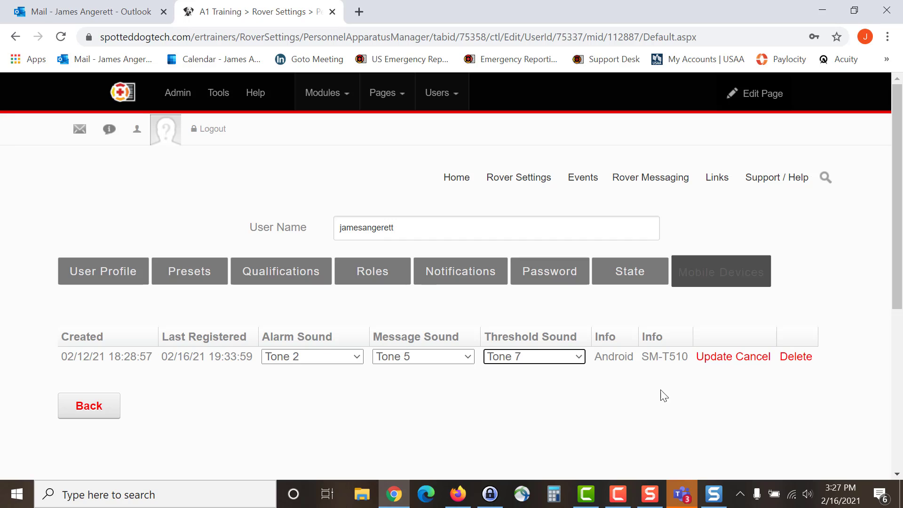
pyautogui.click(713, 365)
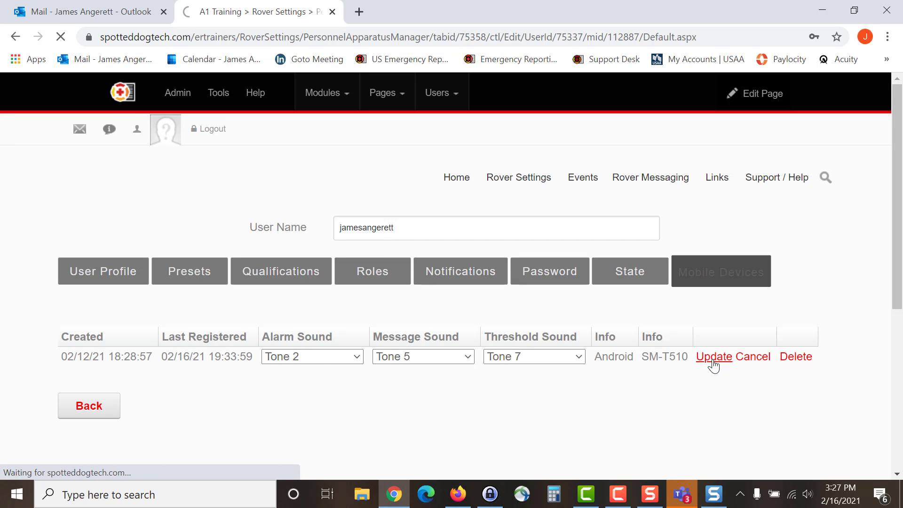